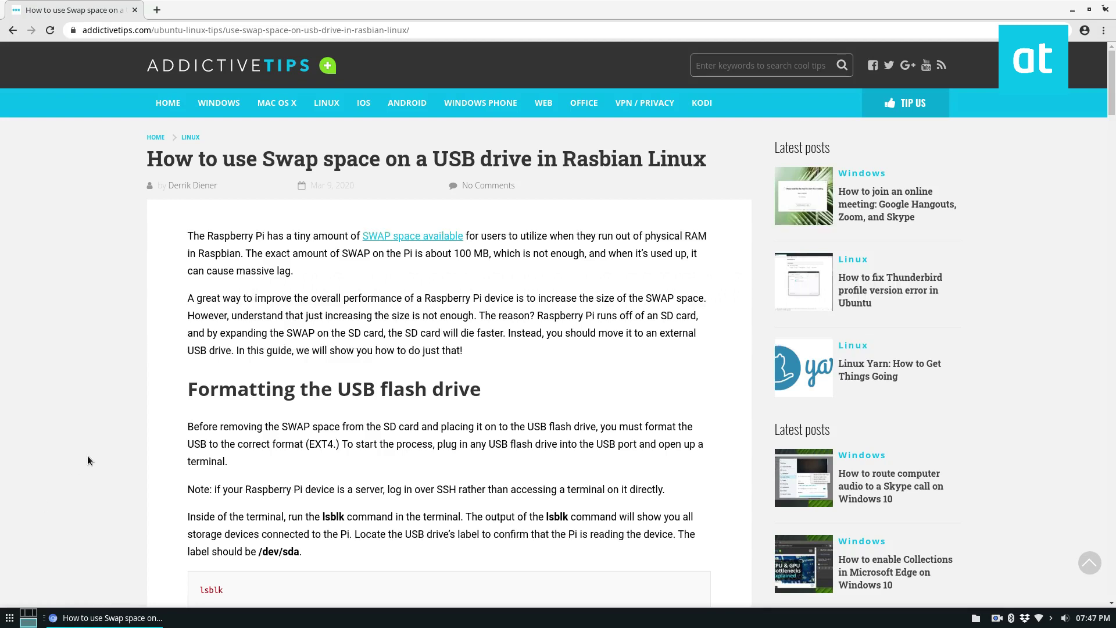
Launch a new Terminal Emulator from the Whisker menu and move it to the right.
left_click(10, 618)
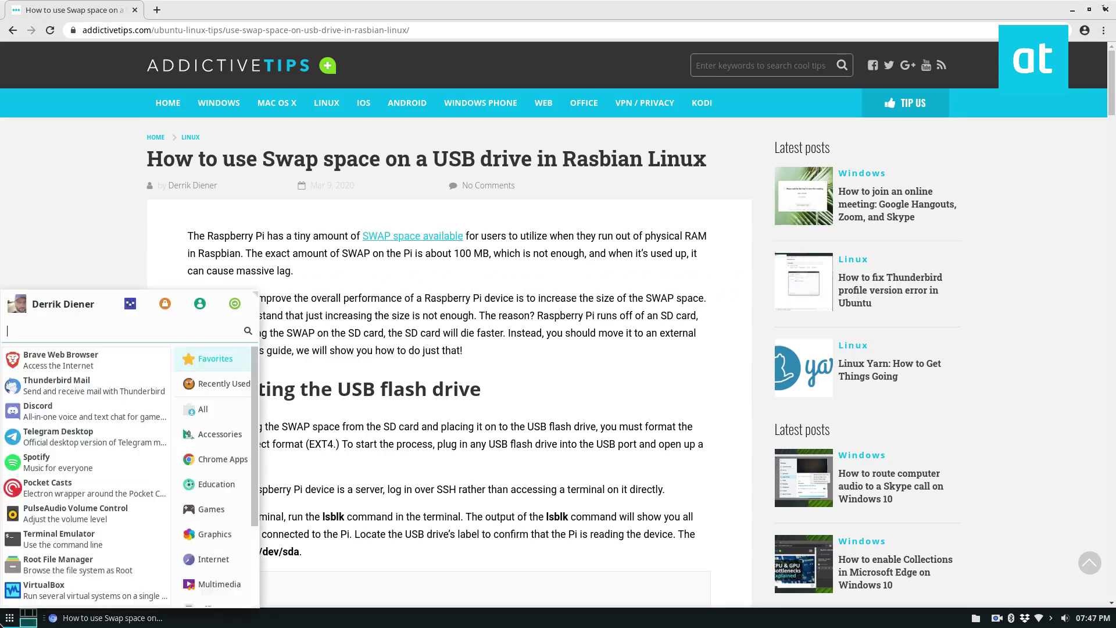
left_click(33, 543)
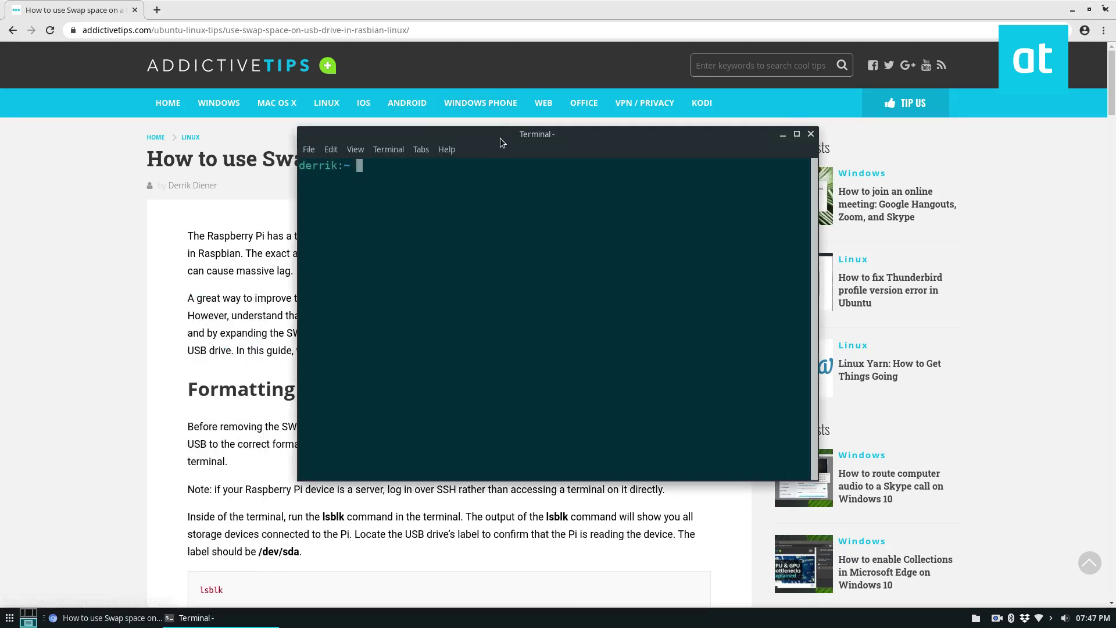
left_click_drag(502, 139, 669, 239)
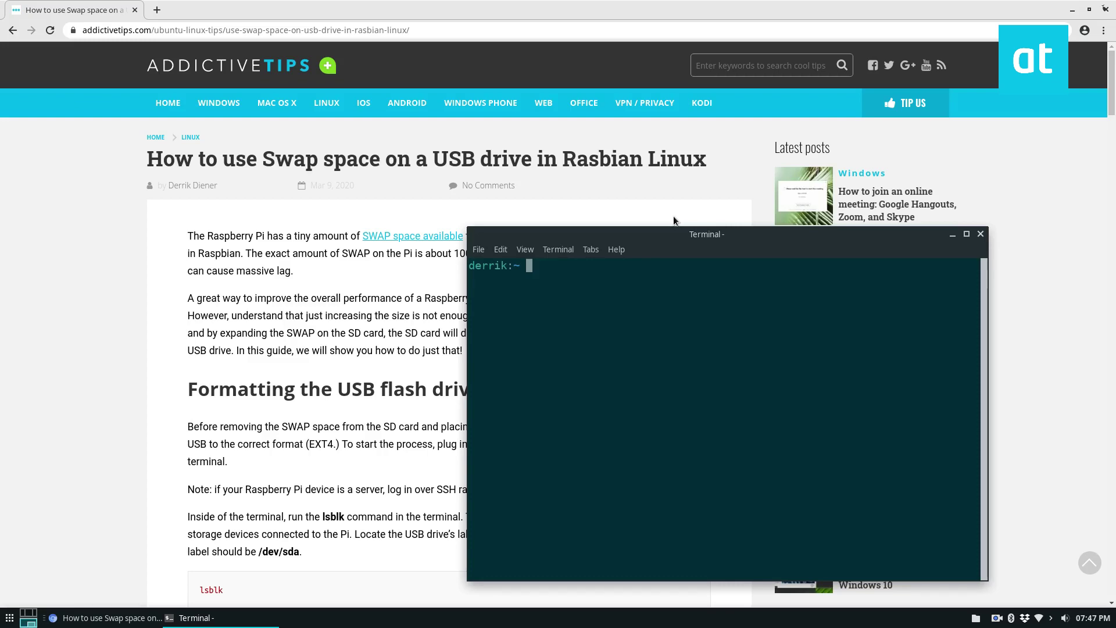
Un-maximize Chrome and position it upper left, beside the terminal window.
left_click(1047, 12)
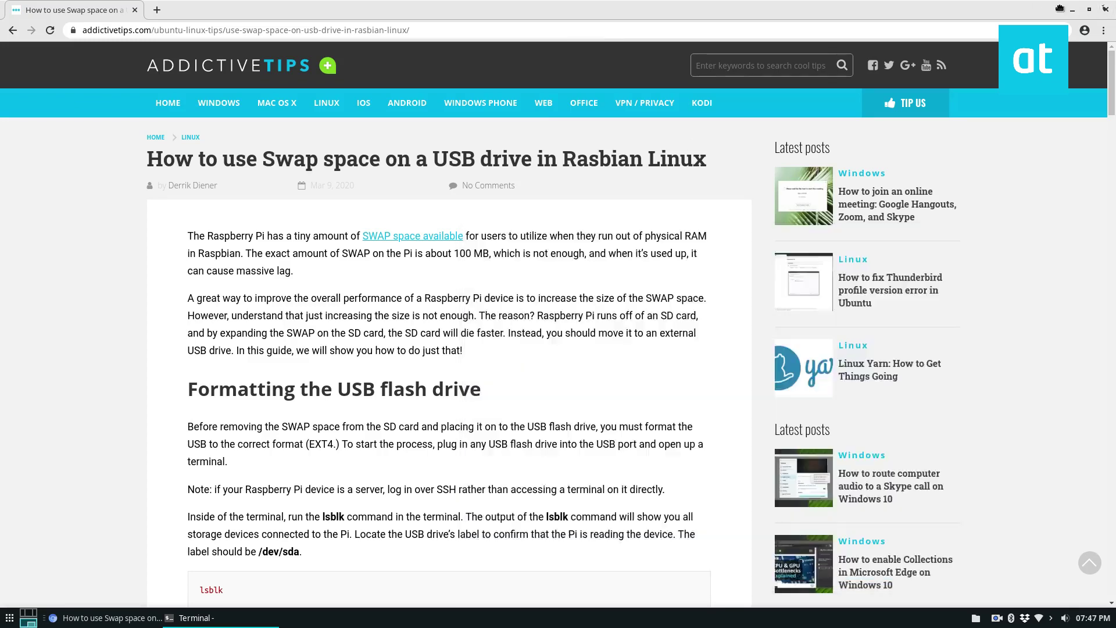
left_click(1090, 9)
left_click_drag(899, 9, 555, 73)
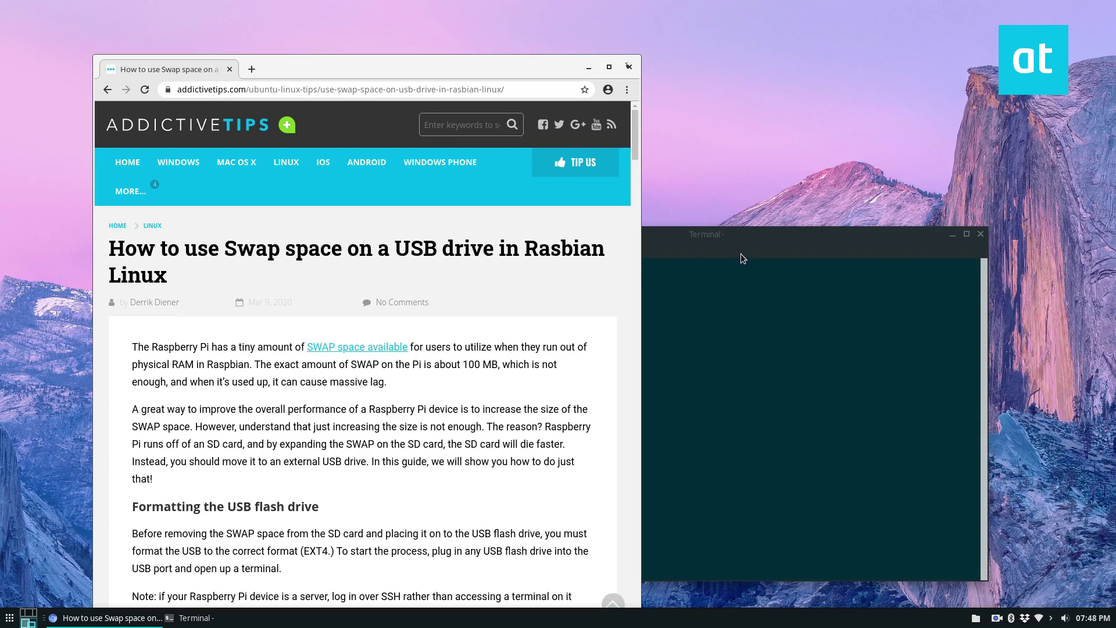
key("alt+Tab")
left_click_drag(364, 72, 302, 26)
left_click_drag(619, 152, 633, 162)
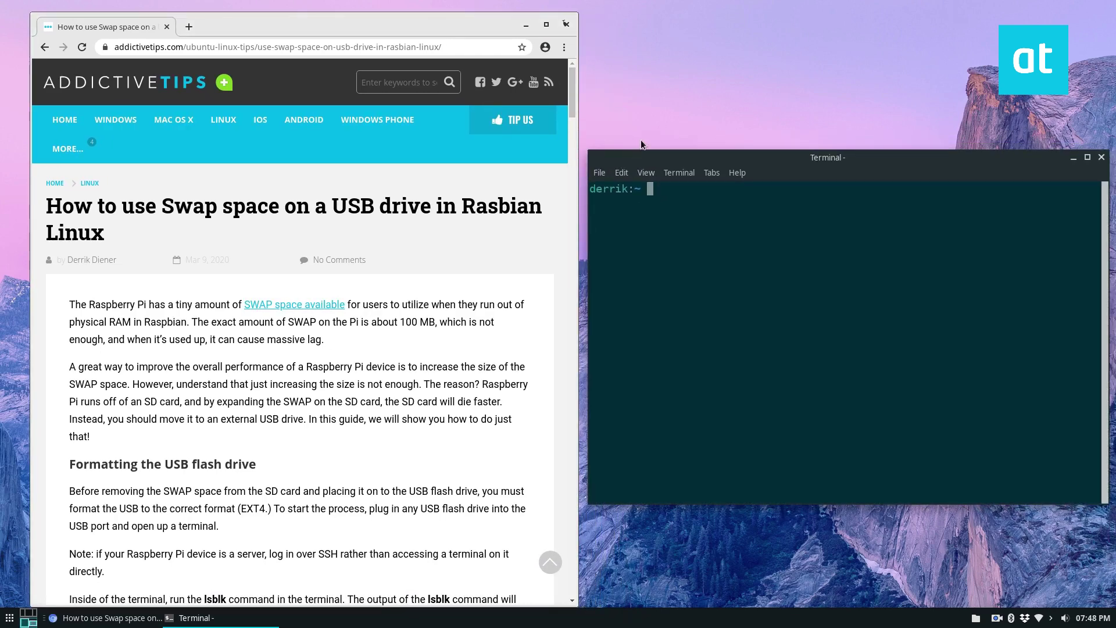
left_click(258, 238)
scroll(256, 268, "down", 5)
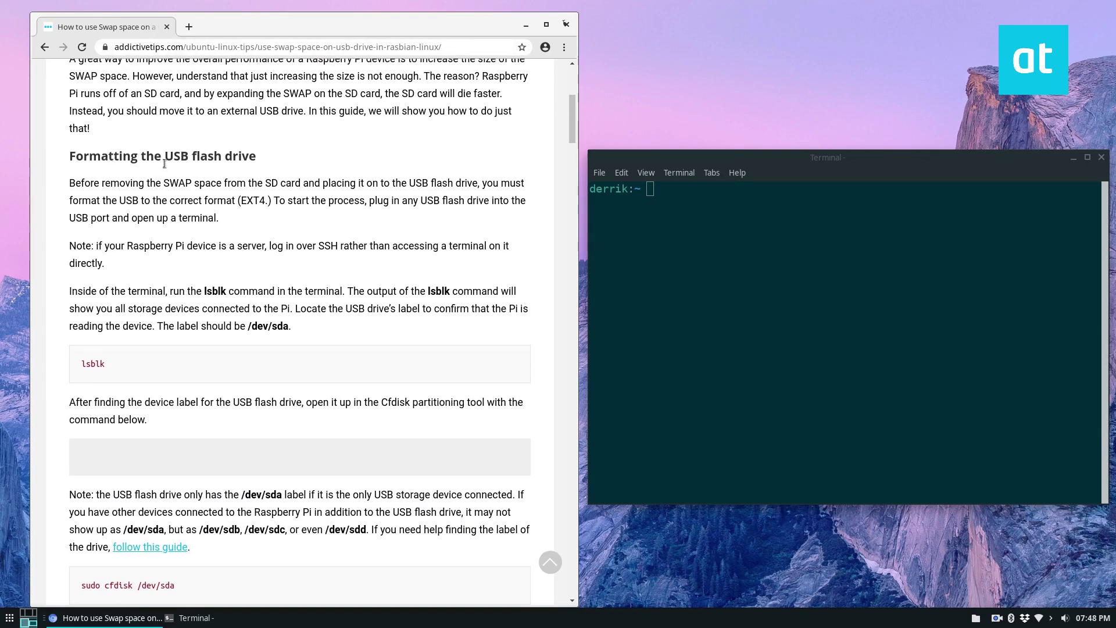
scroll(165, 164, "down", 9)
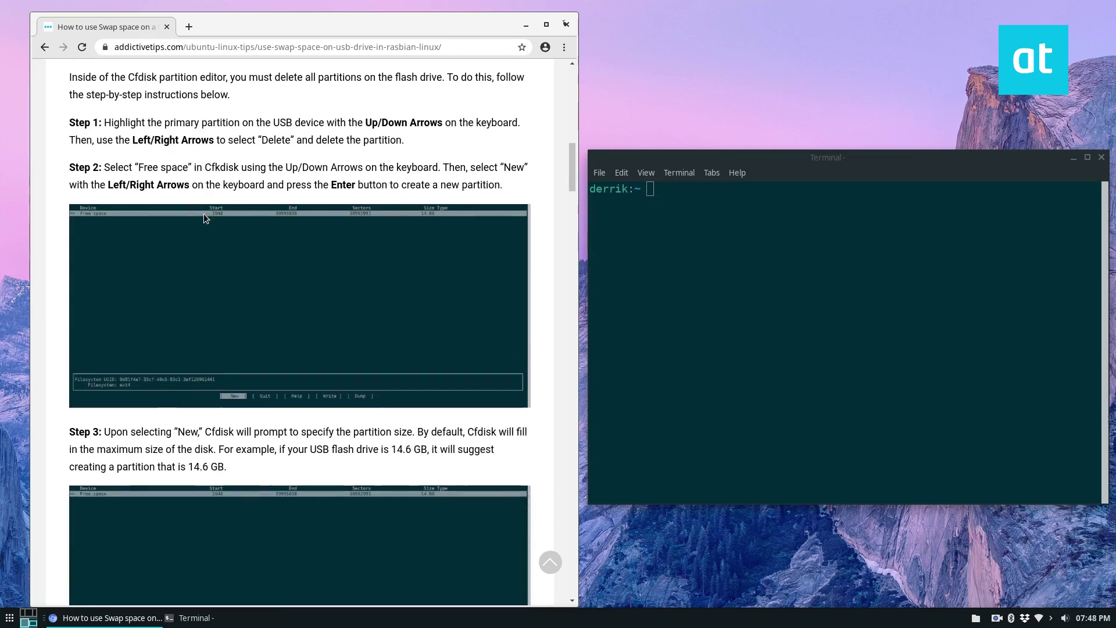
scroll(201, 210, "up", 8)
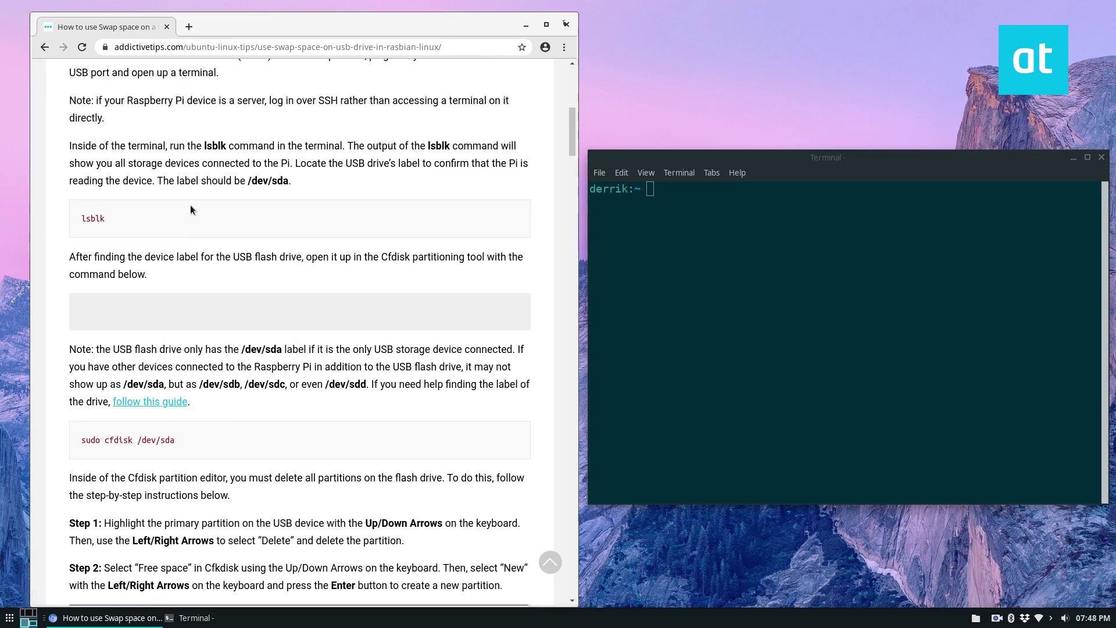
scroll(190, 205, "down", 14)
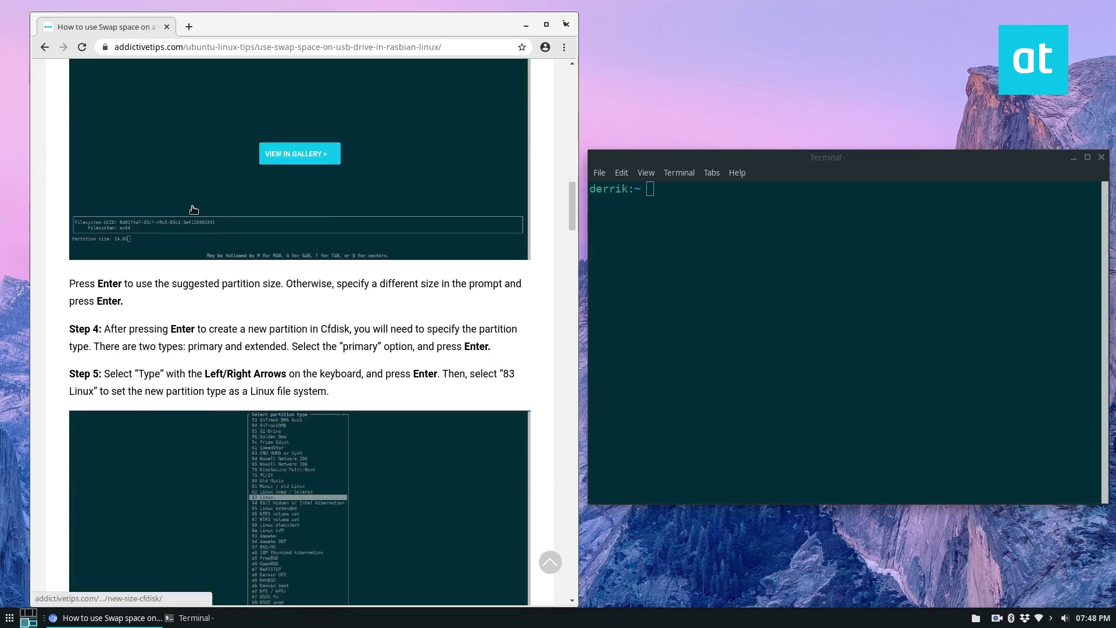
scroll(193, 209, "down", 11)
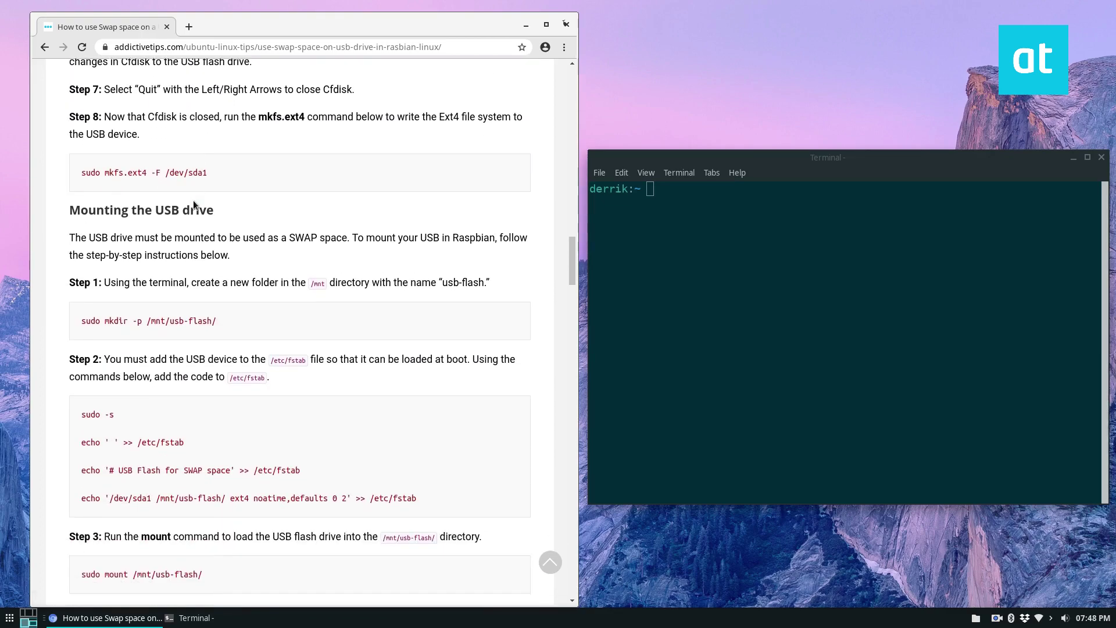
scroll(195, 207, "up", 8)
scroll(209, 211, "down", 5)
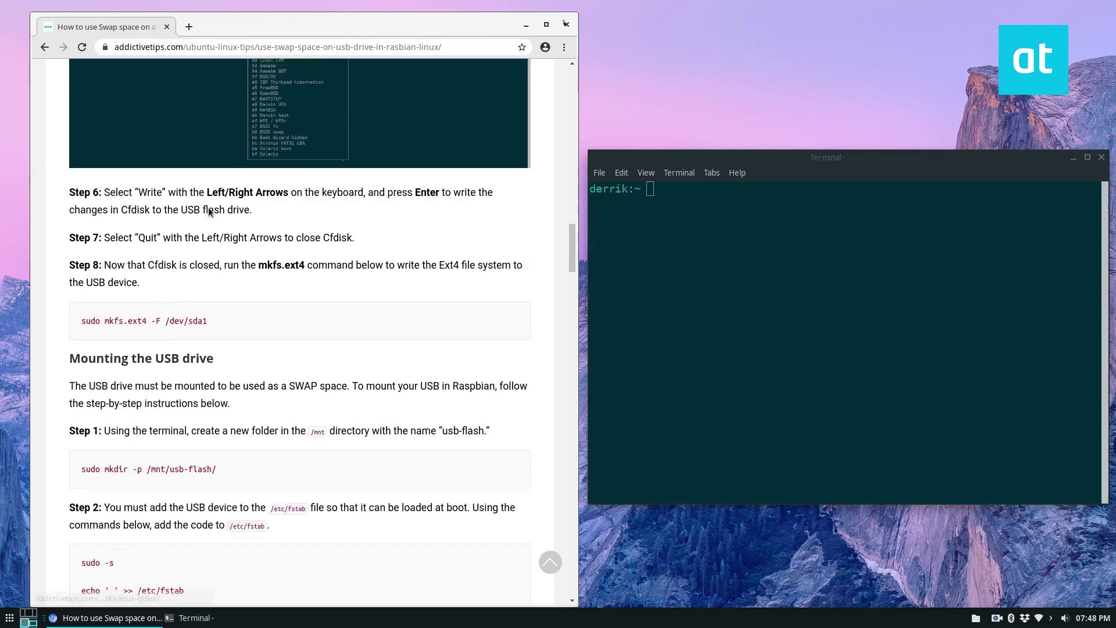
scroll(209, 211, "down", 7)
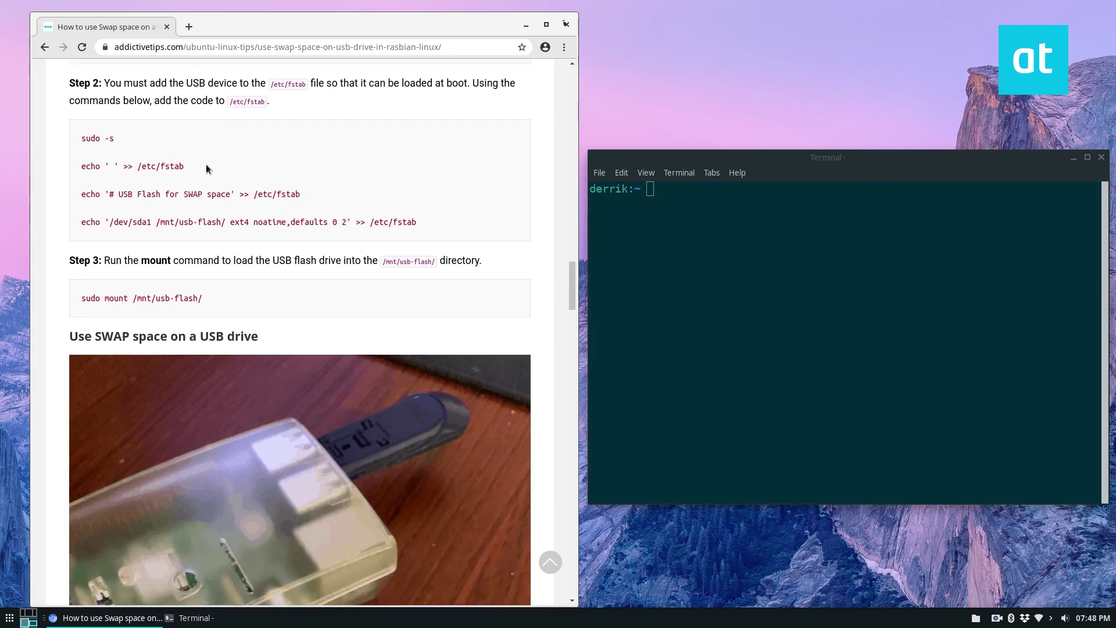
scroll(206, 169, "down", 4)
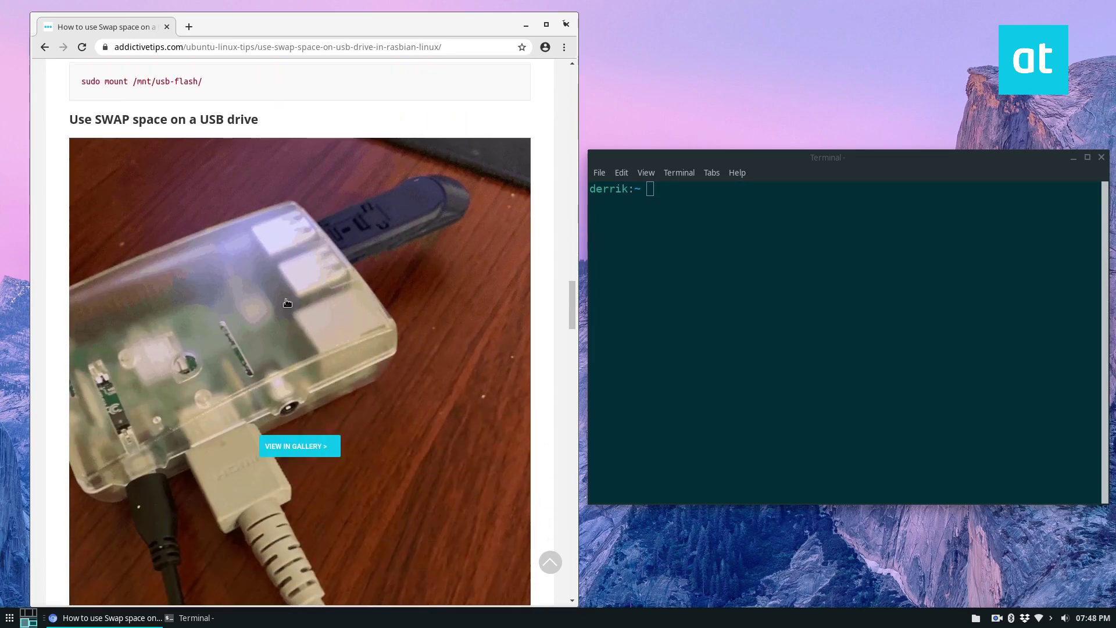
scroll(287, 303, "up", 2)
scroll(314, 349, "up", 4)
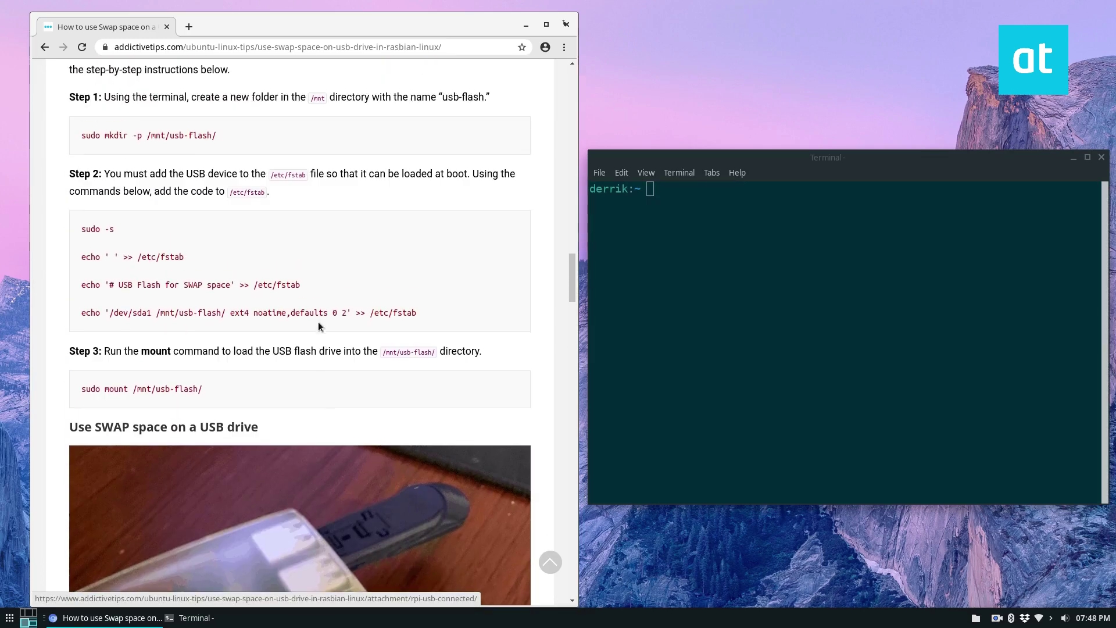
scroll(319, 326, "up", 4)
scroll(442, 514, "up", 14)
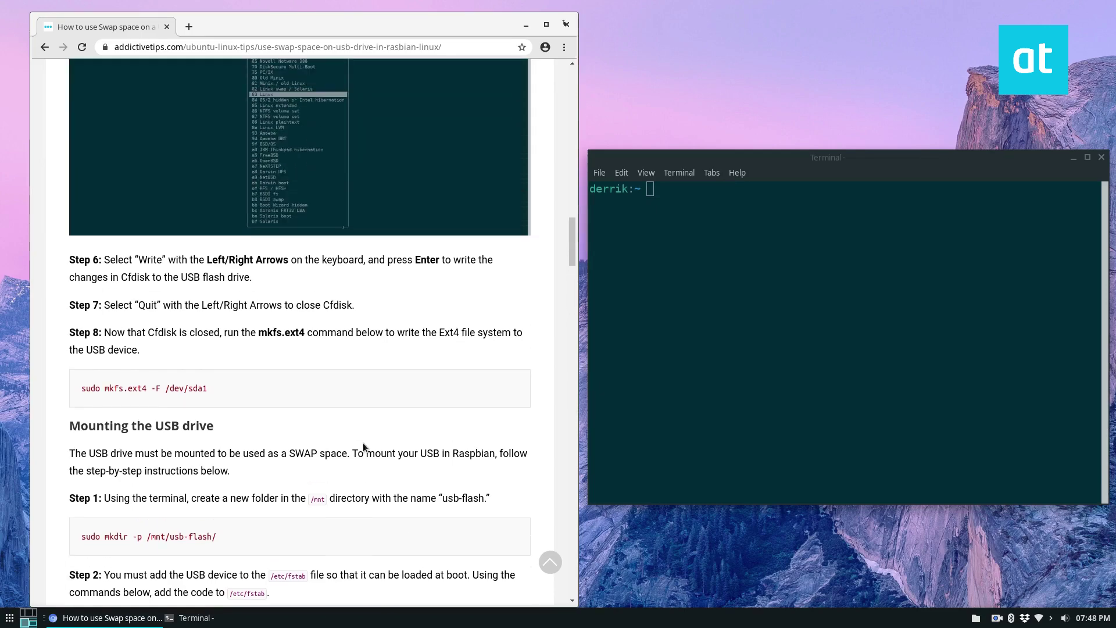
scroll(312, 329, "down", 18)
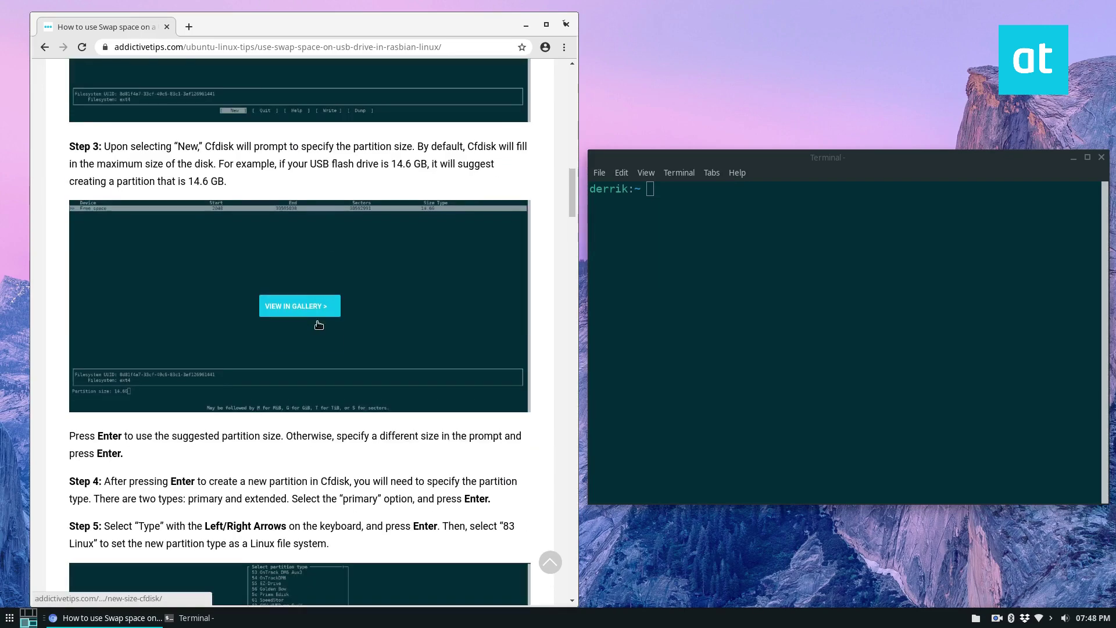
scroll(308, 319, "down", 5)
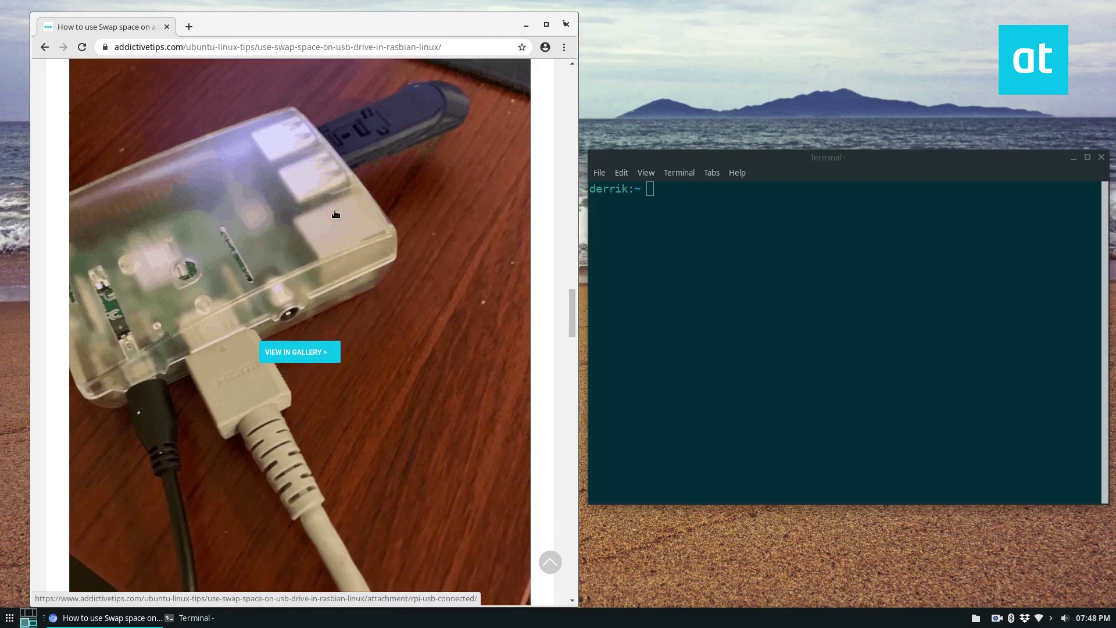
scroll(331, 238, "down", 9)
scroll(372, 223, "up", 2)
scroll(372, 223, "down", 4)
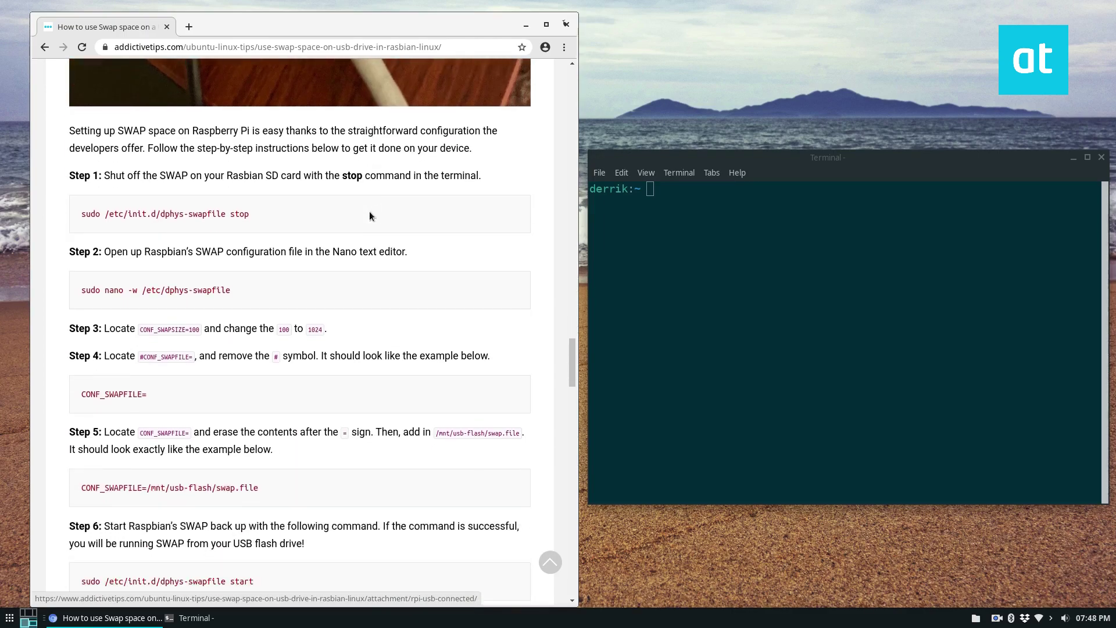
scroll(280, 214, "up", 7)
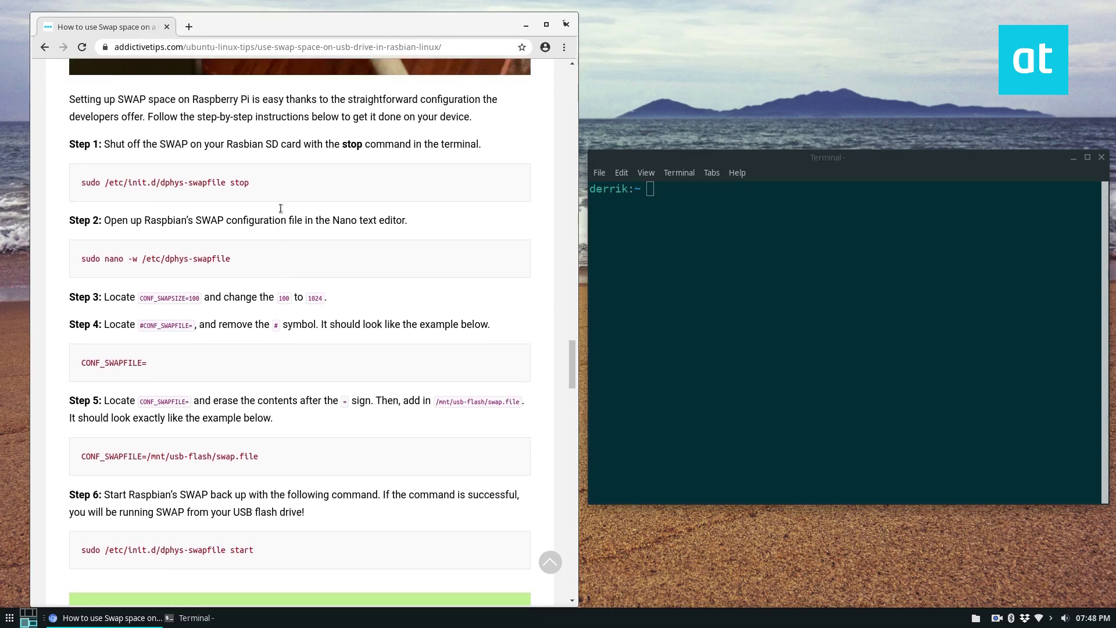
scroll(280, 173, "up", 5)
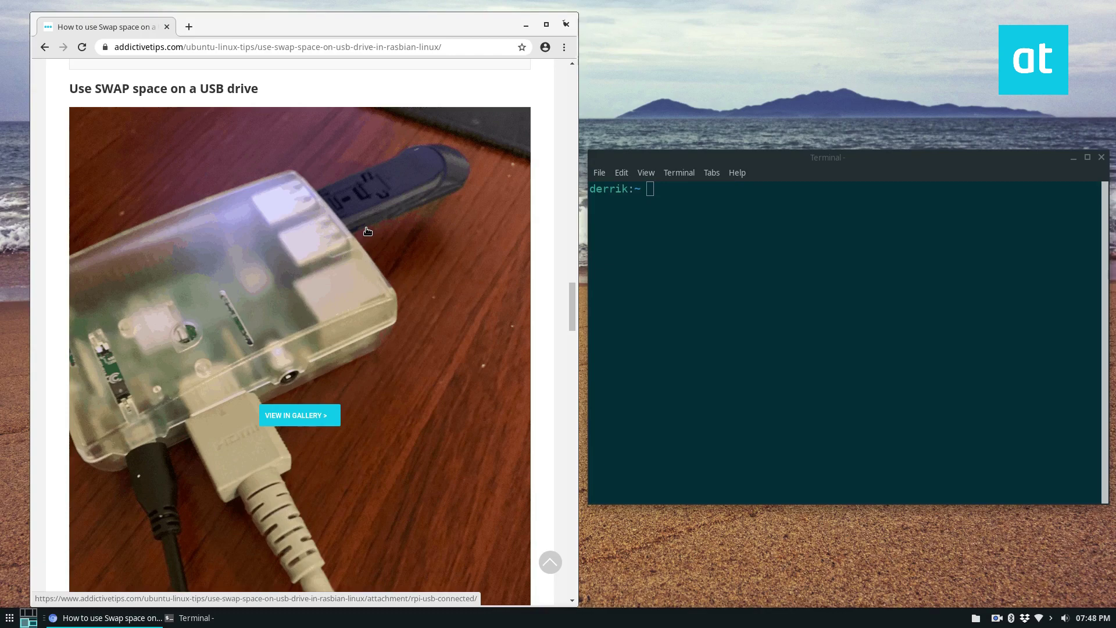
scroll(340, 272, "down", 3)
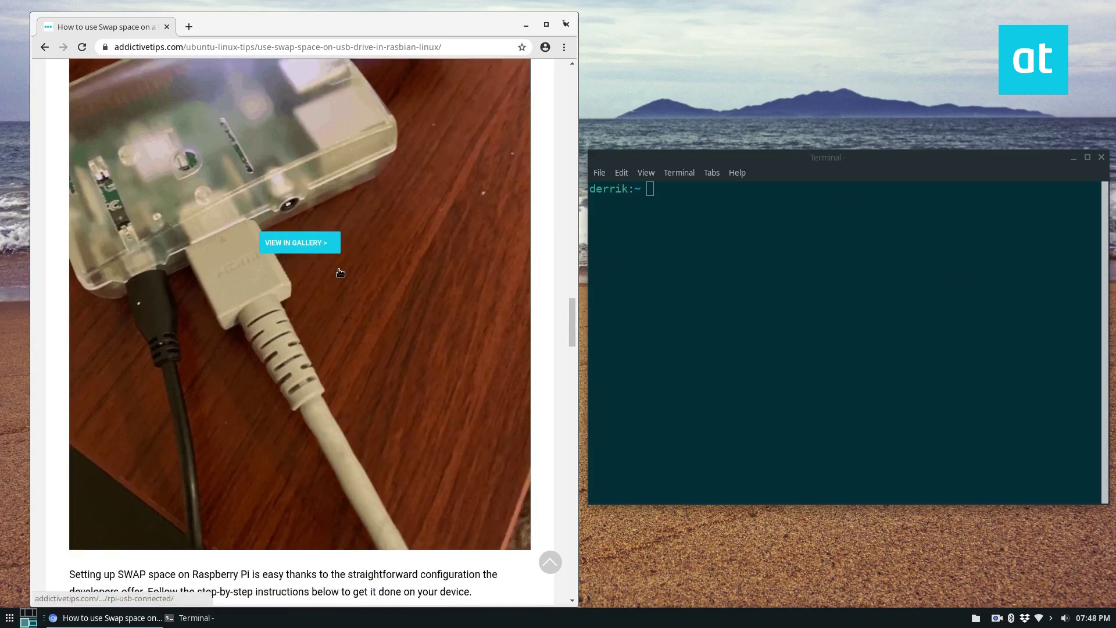
scroll(340, 272, "down", 5)
scroll(353, 286, "up", 6)
Run rpi-connect to reach the Raspberry Pi over SSH as the pi user.
left_click(785, 245)
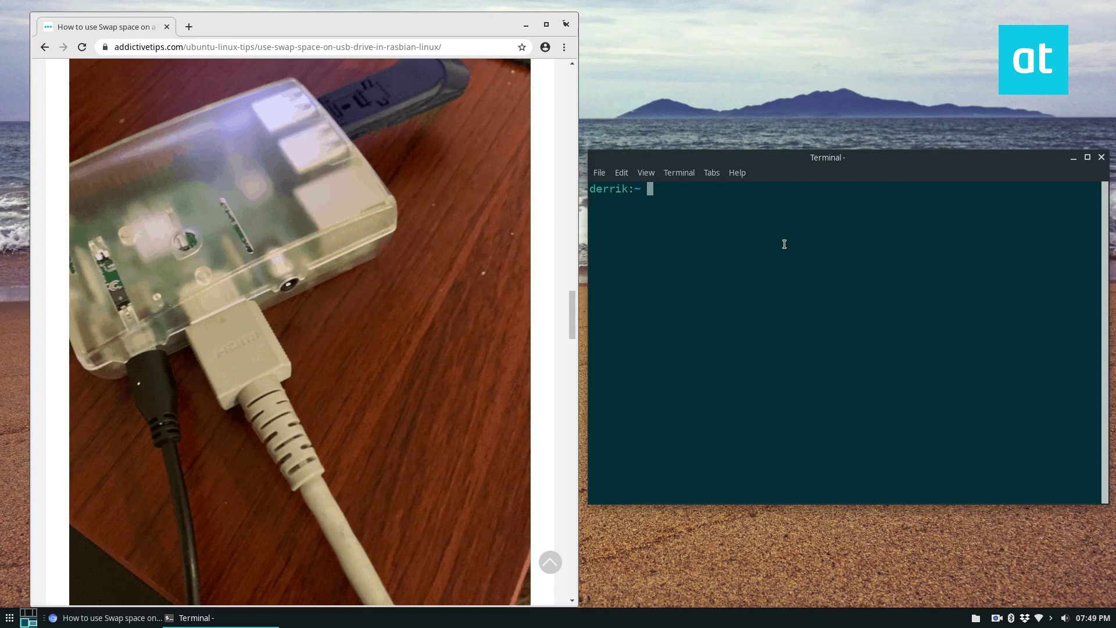
type("rpi-connect")
key("Return")
key("Return")
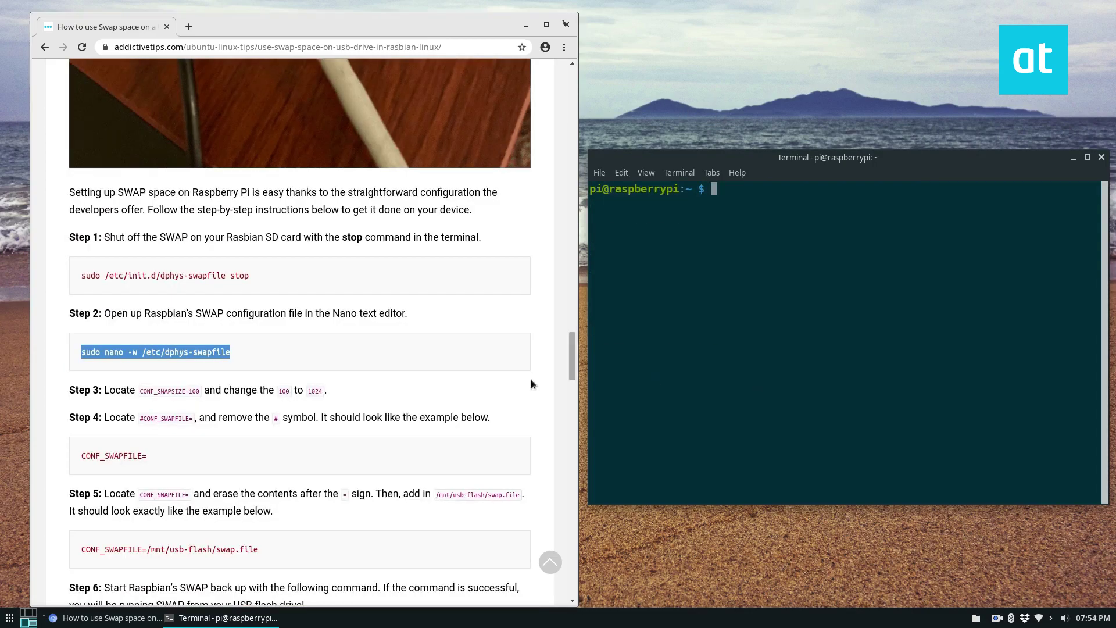
Copy the article's Step 1 command and run it to stop dphys-swapfile swap.
left_click_drag(256, 276, 65, 278)
right_click(153, 272)
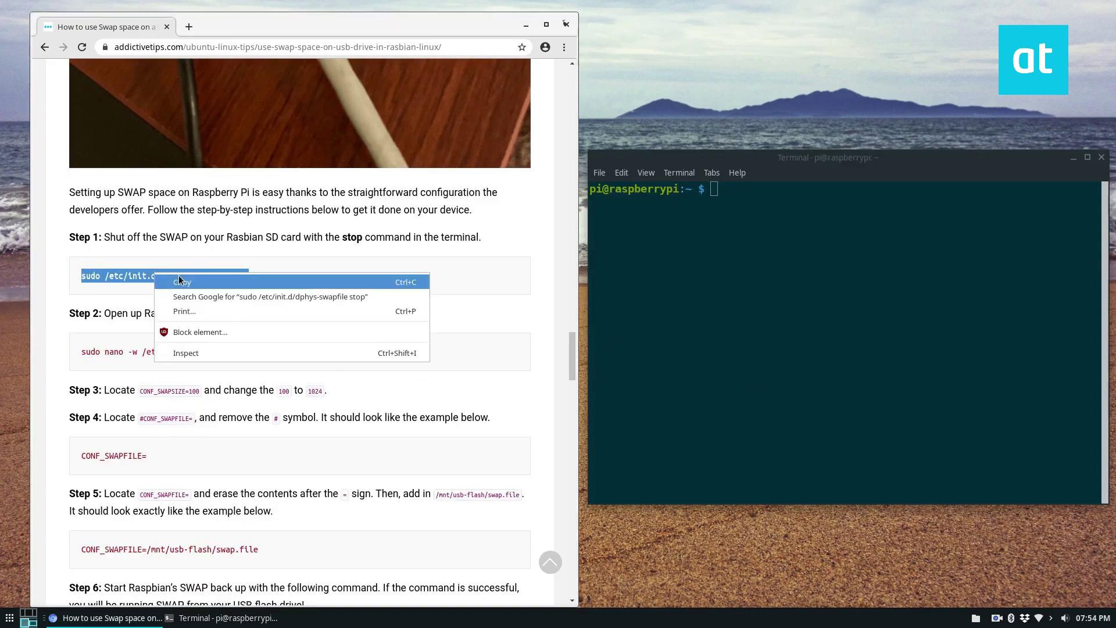
left_click(182, 281)
left_click(804, 286)
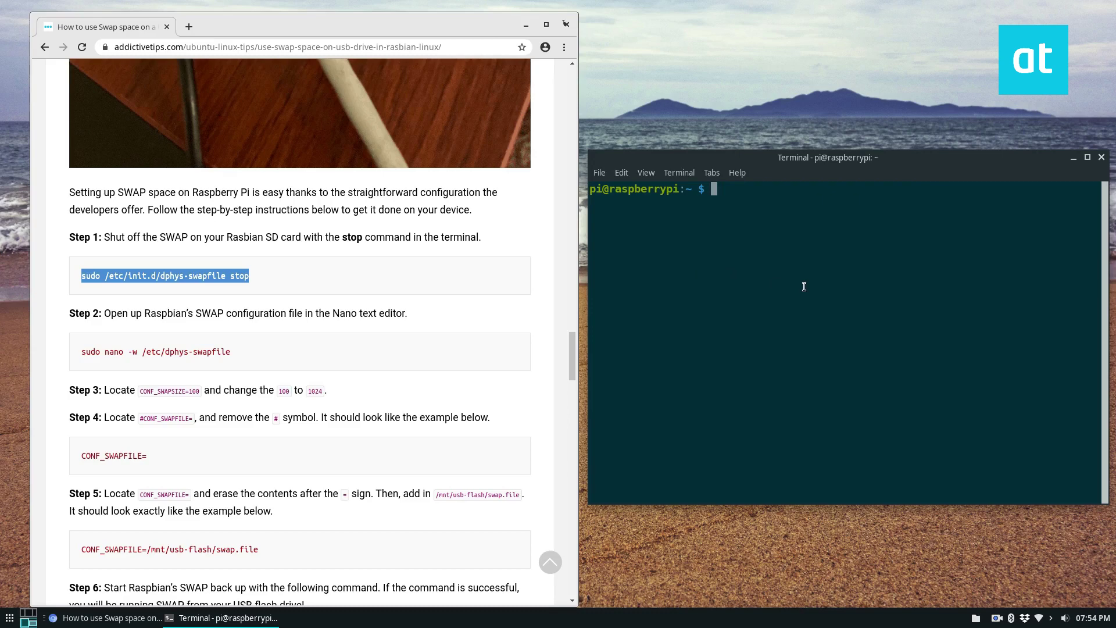
key("ctrl+shift+v")
key("Return")
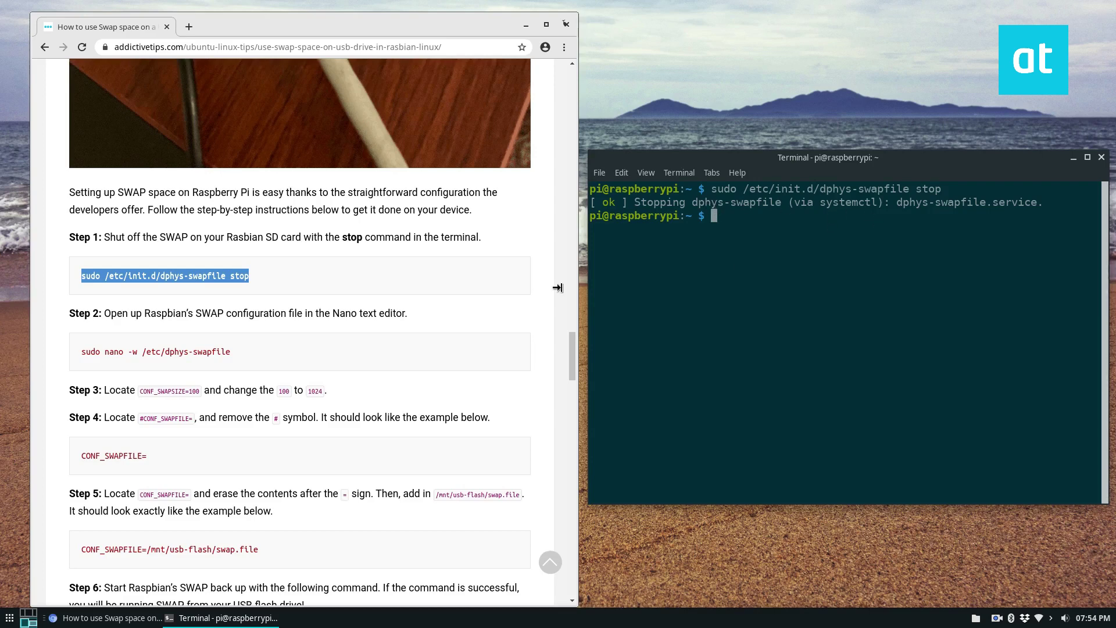
left_click_drag(231, 353, 81, 352)
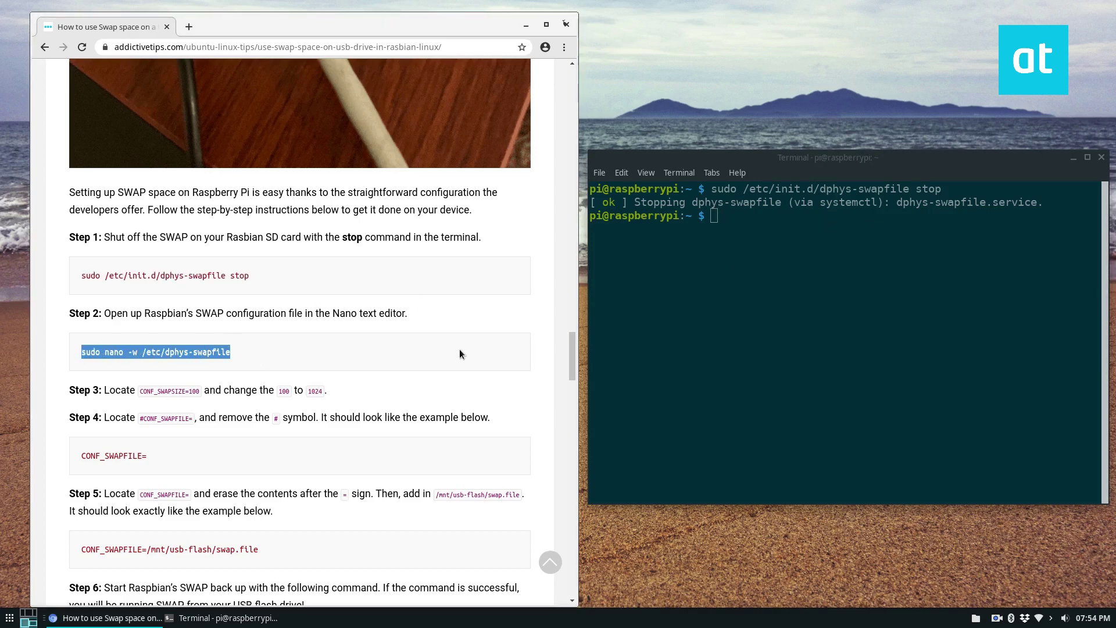
left_click(741, 281)
Open /etc/dphys-swapfile in nano with sudo nano -w.
key("ctrl+shift+v")
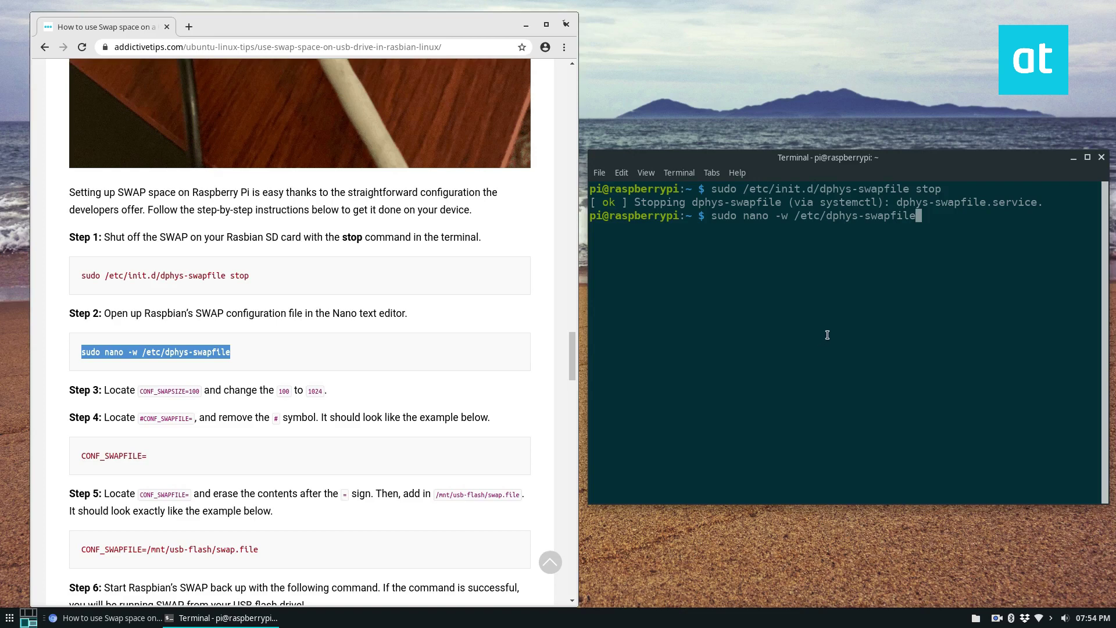
key("Return")
key("Down")
key("Down")
key("Down")
key("Down")
key("Down")
key("Down")
key("Down")
key("Down")
key("Down")
key("Down")
key("Down")
key("Down")
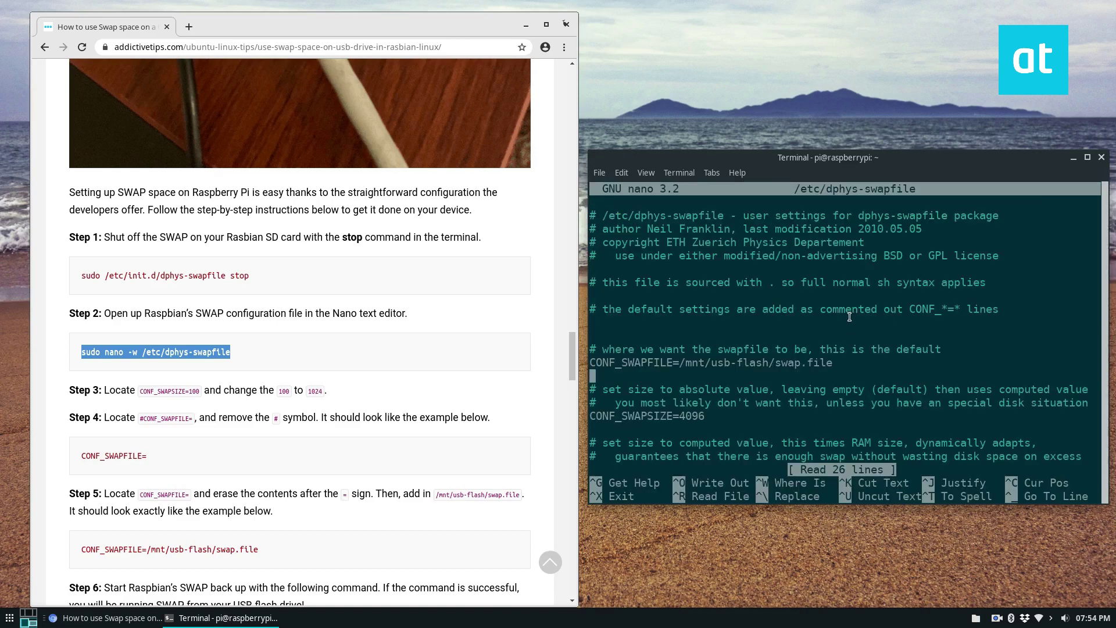
key("Up")
Compare CONF_SWAPFILE=/mnt/usb-flash/swap.file against the guide's example.
scroll(174, 378, "down", 2)
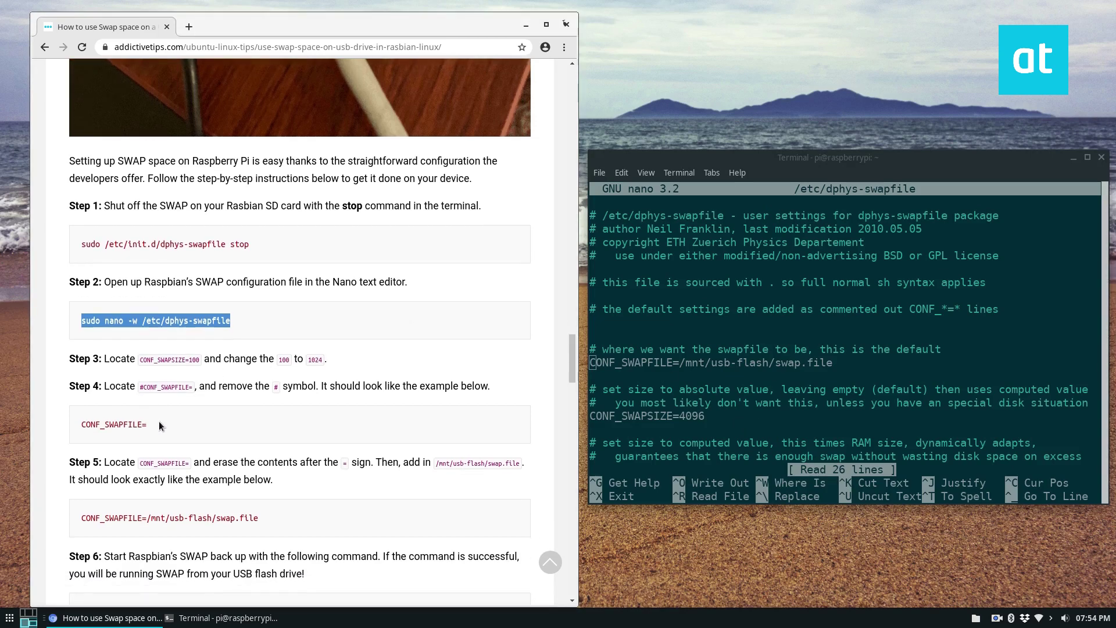
left_click_drag(147, 395, 74, 397)
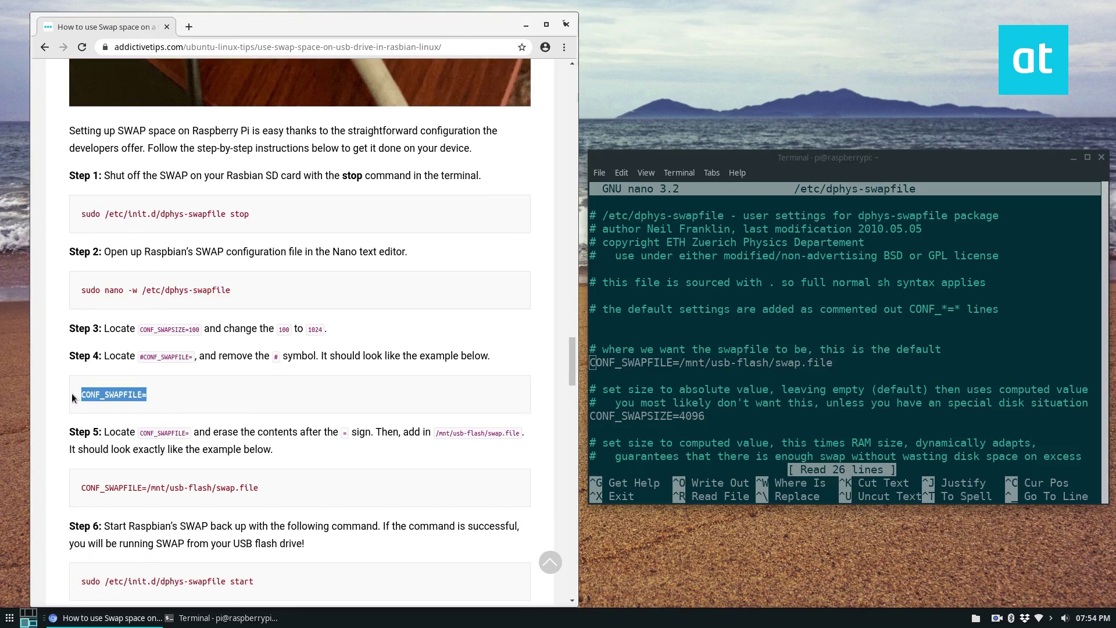
left_click_drag(155, 395, 86, 393)
left_click(650, 361)
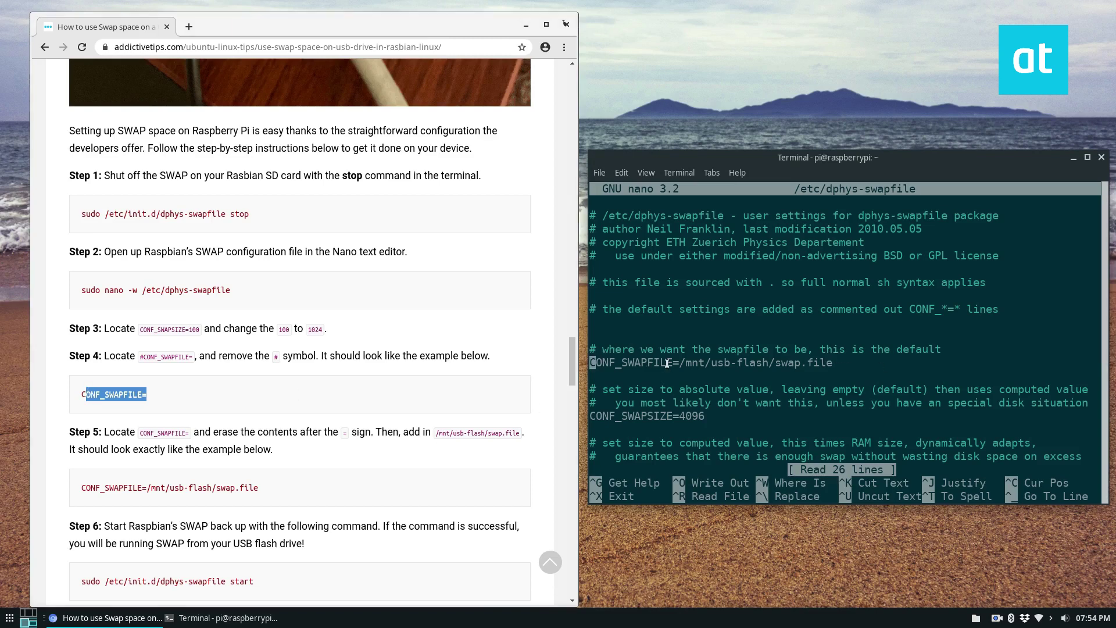
left_click_drag(853, 363, 591, 363)
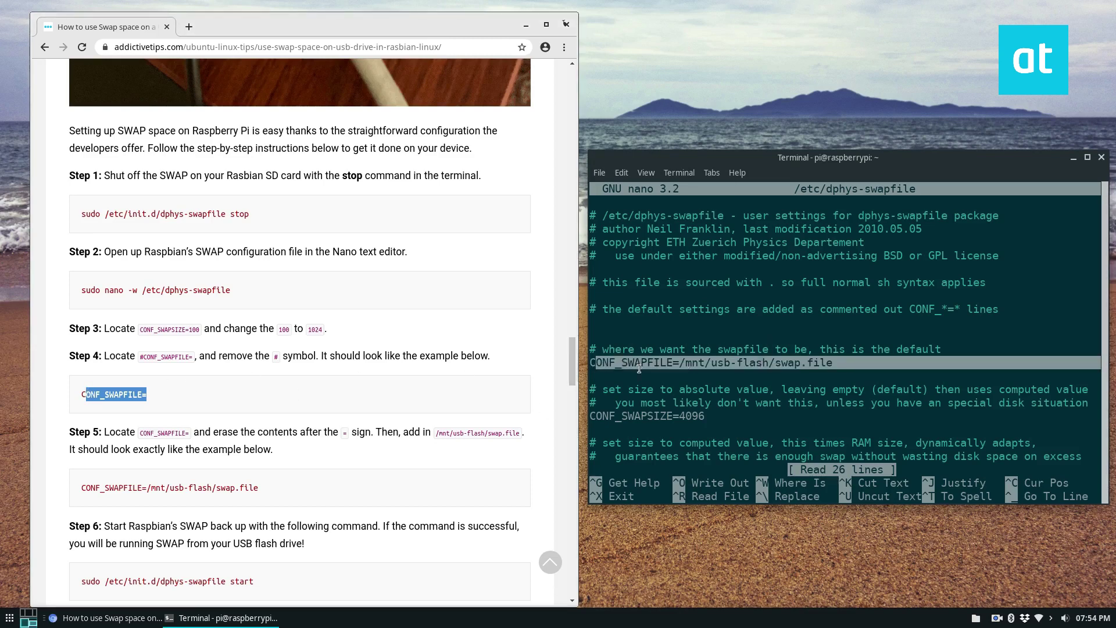
left_click(678, 362)
left_click_drag(680, 361, 842, 366)
left_click(843, 366)
key("Down")
key("Down")
key("Down")
Change CONF_SWAPSIZE from 4096 to 1024.
key("Down")
key("Down")
key("Down")
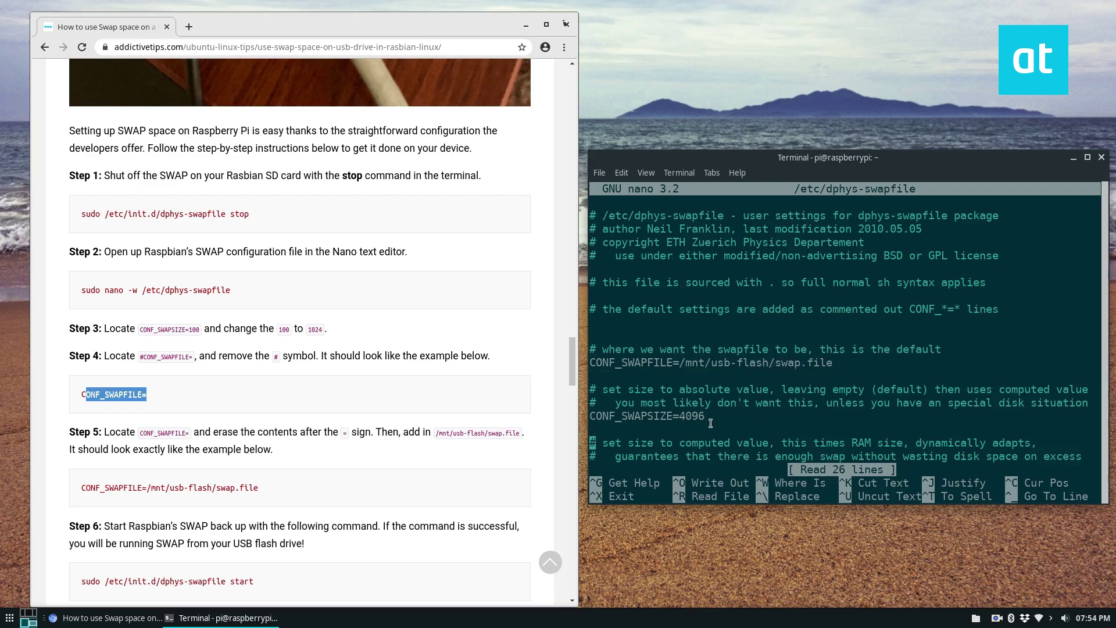
key("Up")
key("Up")
key("Up")
key("Down")
key("Down")
key("Up")
key("End")
key("BackSpace")
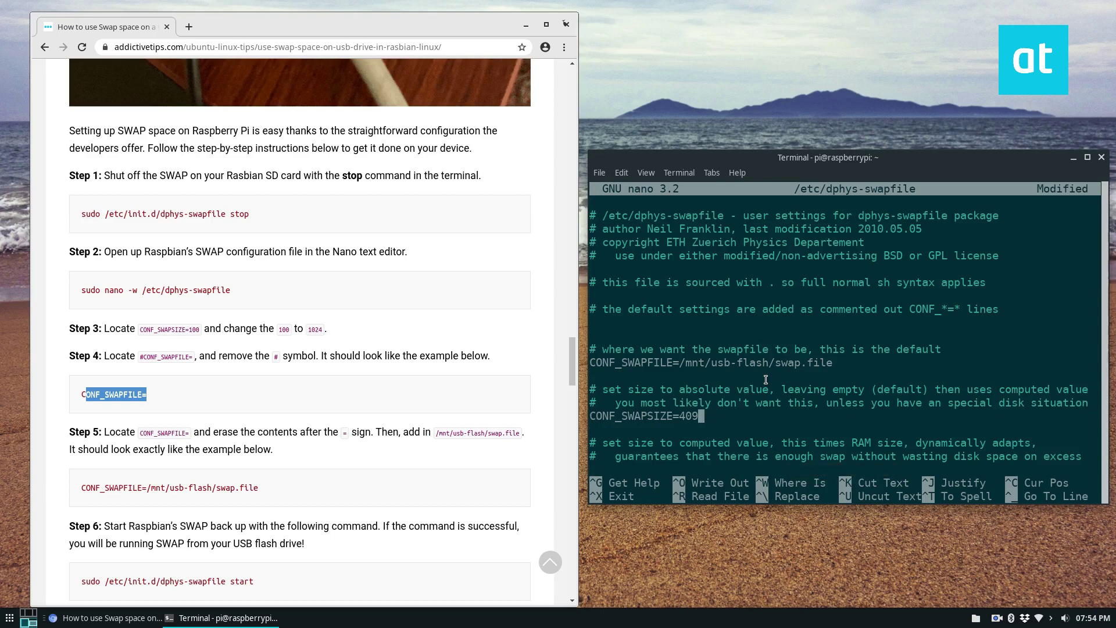
key("BackSpace")
key("BackSpace")
key("BackSpace")
scroll(302, 430, "down", 1)
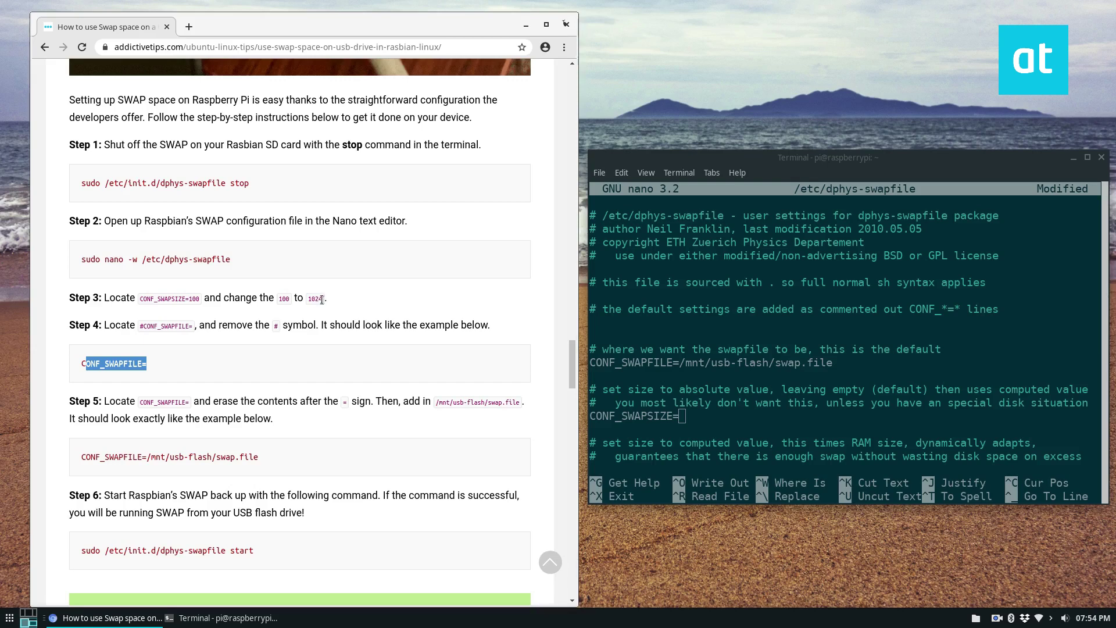
left_click(724, 402)
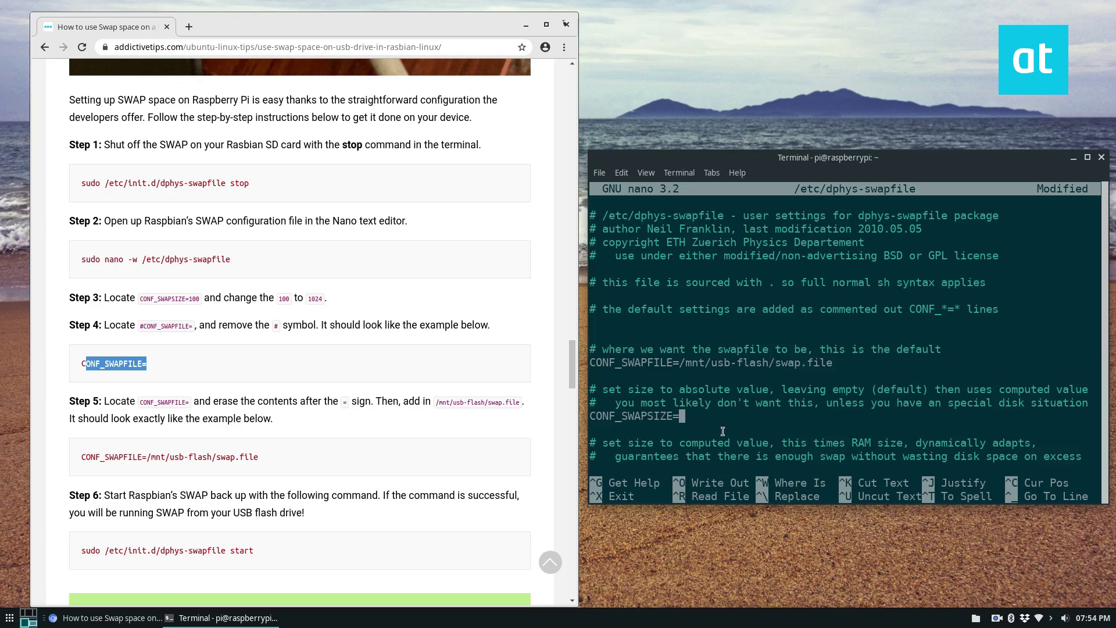
type("1024")
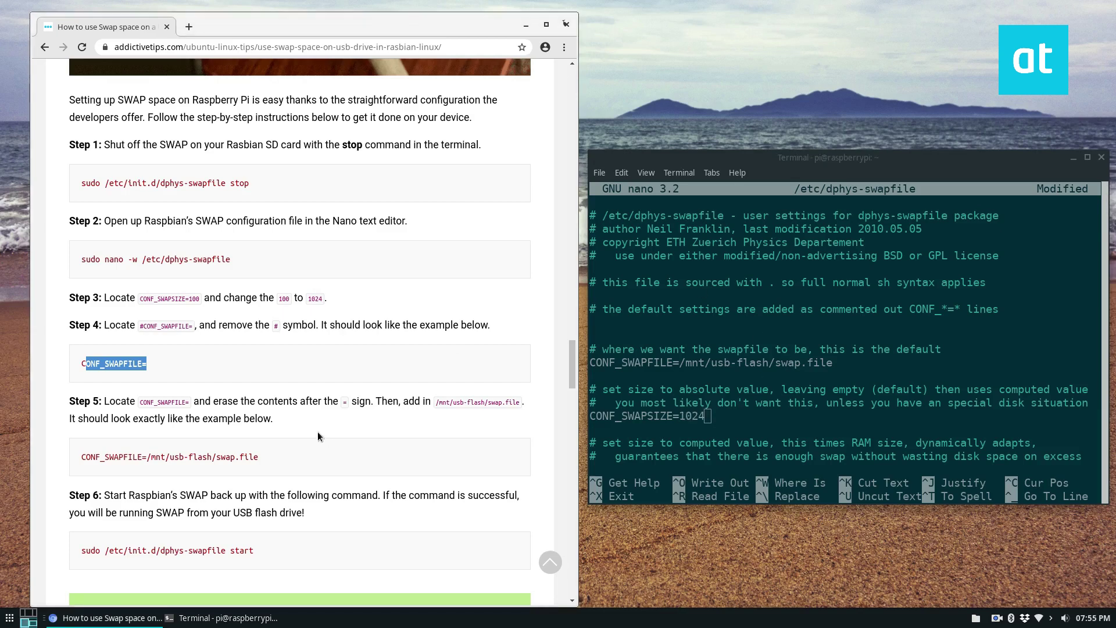
scroll(320, 435, "down", 1)
Save /etc/dphys-swapfile and exit nano back to the shell.
left_click(787, 412)
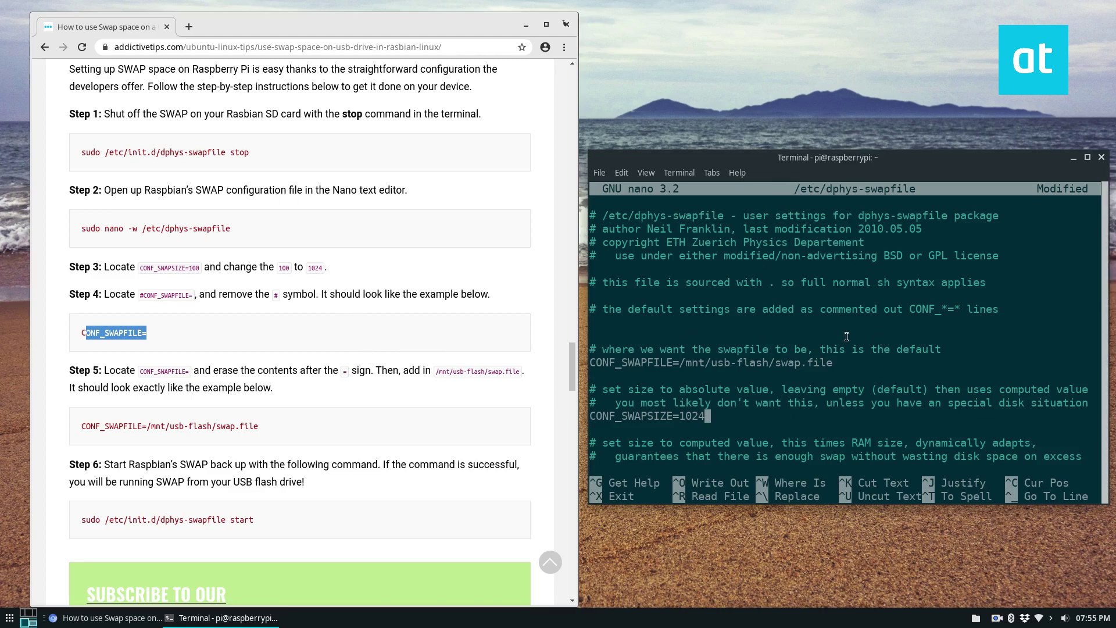
key("ctrl+o")
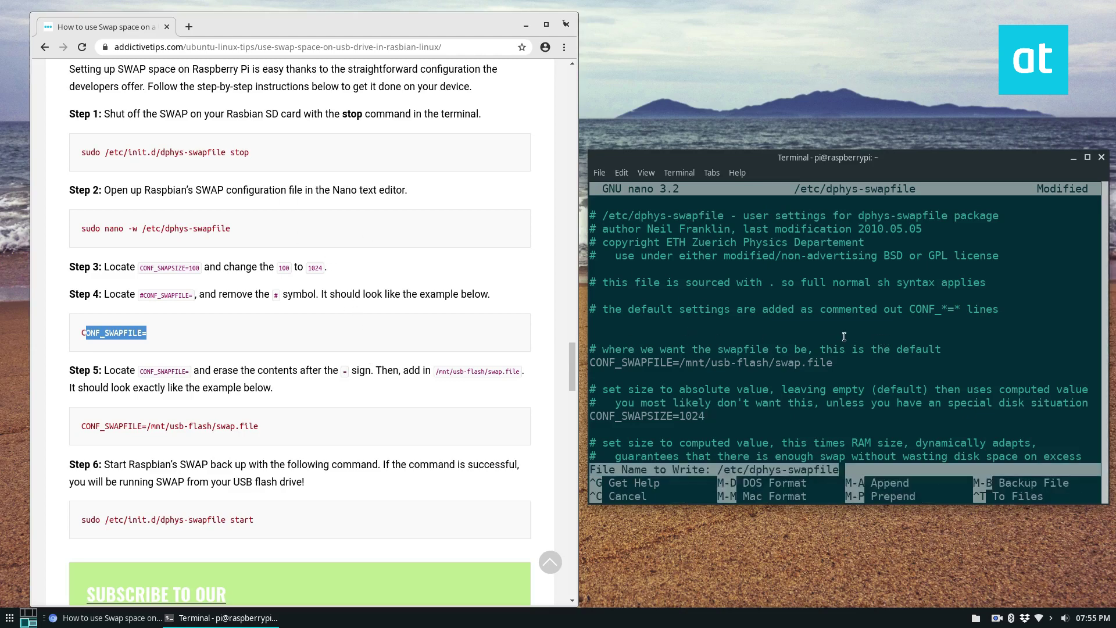
key("Return")
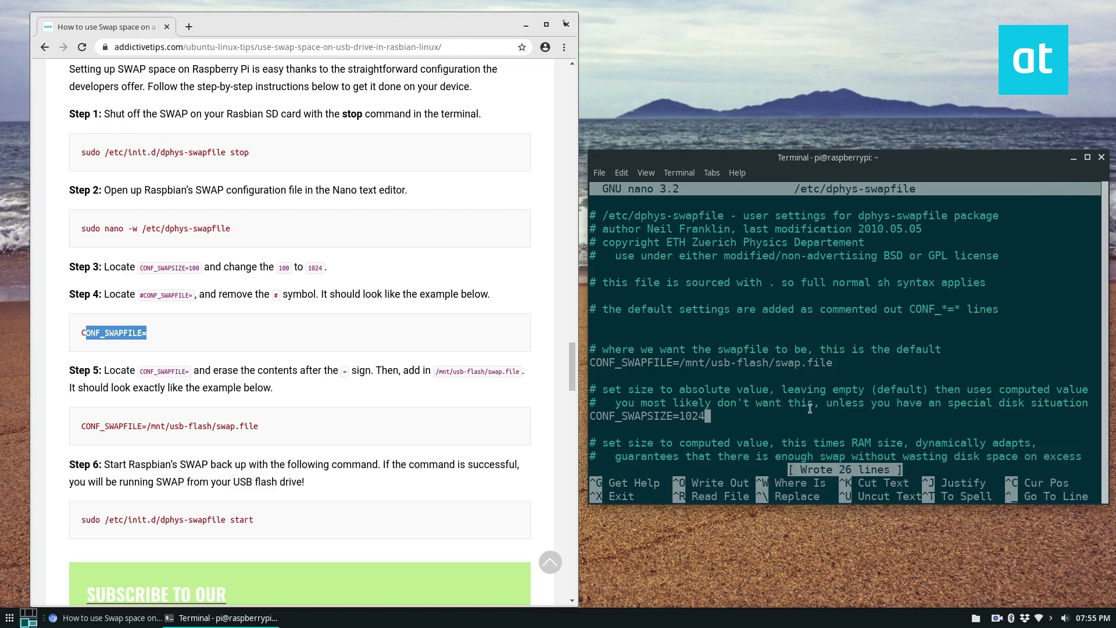
key("ctrl+x")
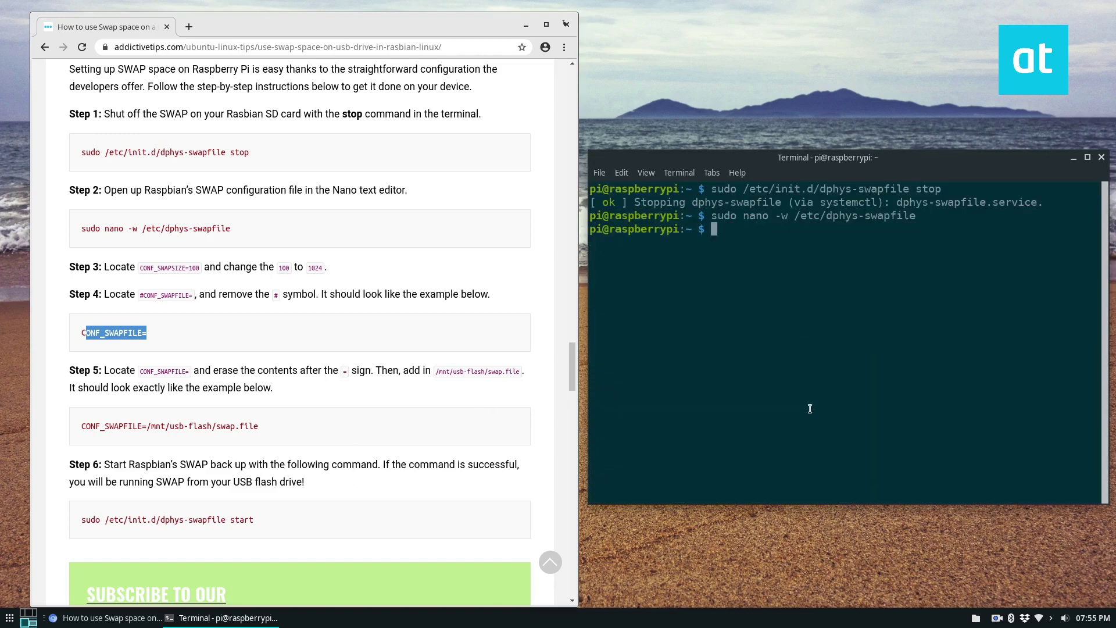
Run sudo /etc/init.d/dphys-swapfile start, pasted from the guide, to restart swap.
scroll(217, 358, "down", 1)
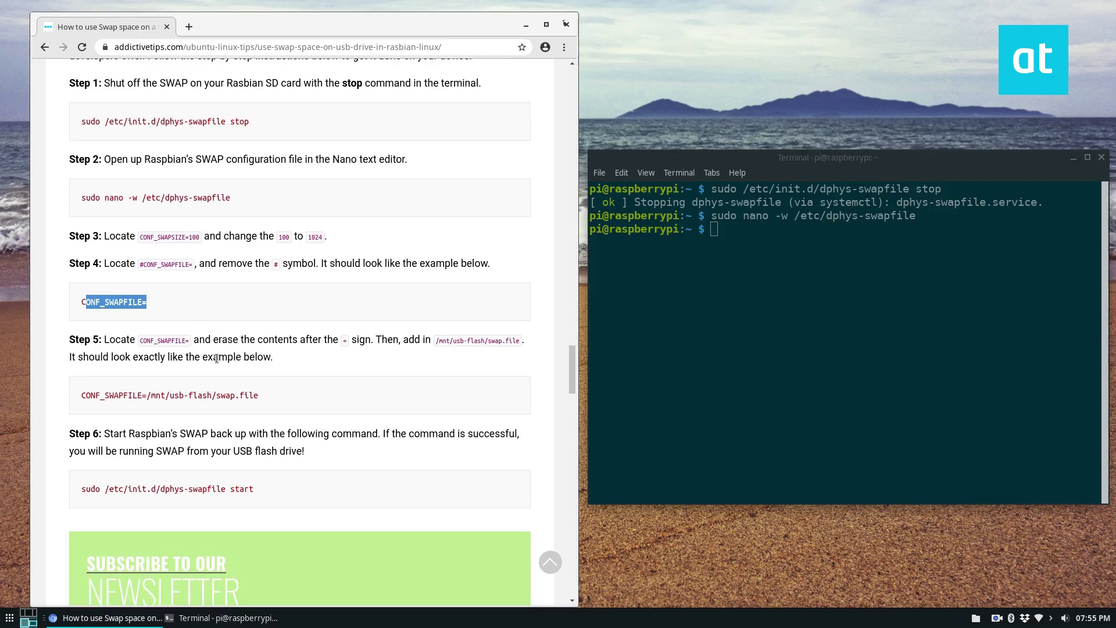
left_click_drag(256, 489, 80, 490)
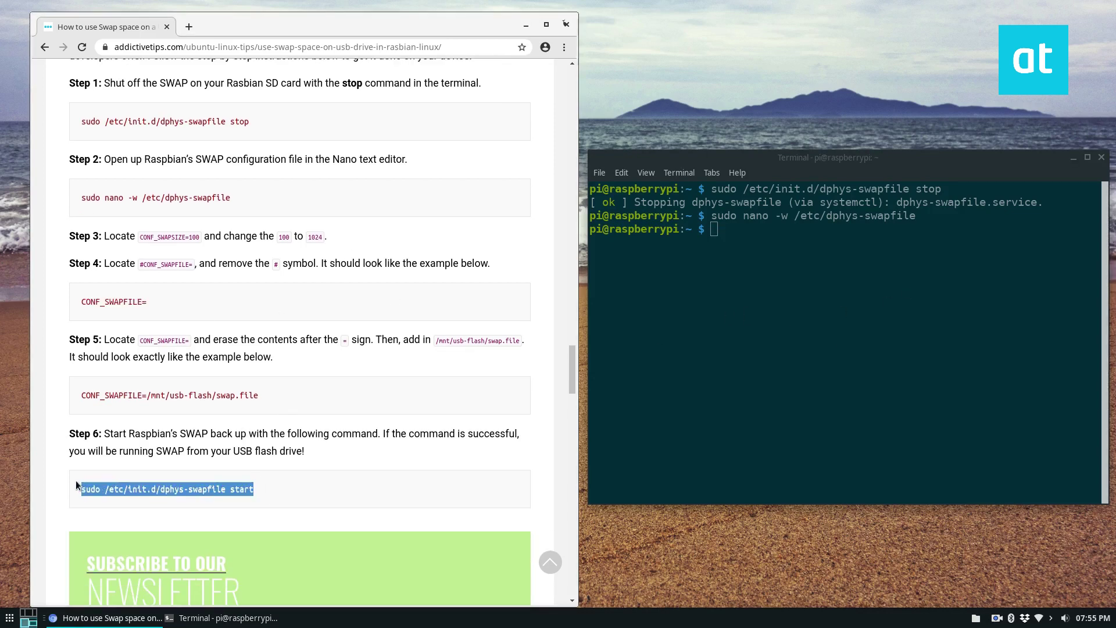
left_click(793, 349)
middle_click(793, 349)
key("Return")
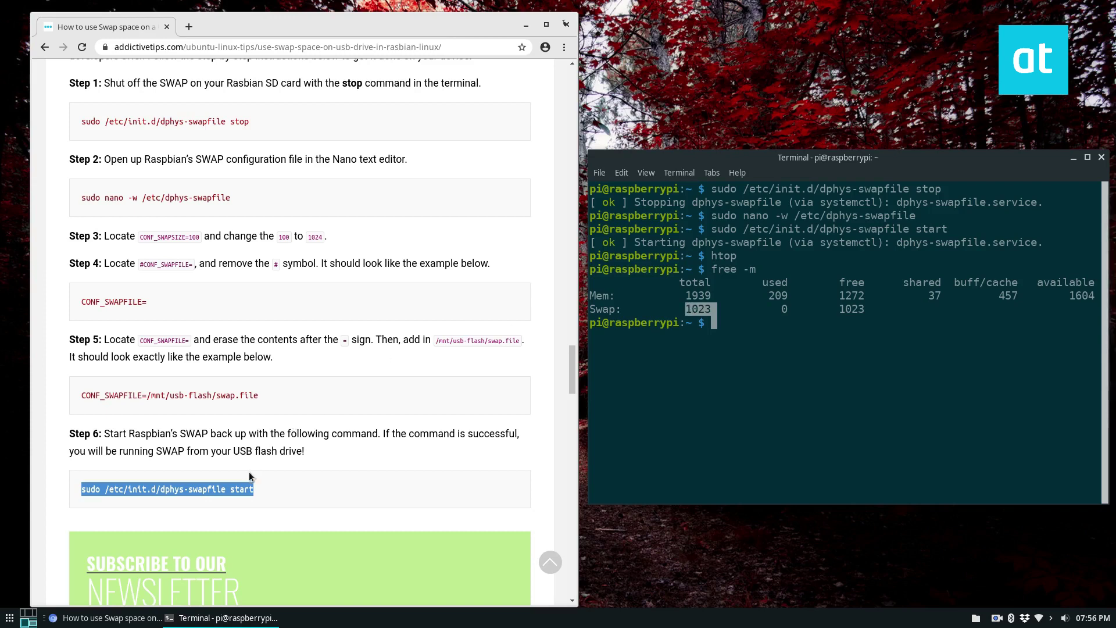
Compare the 1023 swap total in free -m output with the guide's 1024 target.
left_click_drag(84, 236, 278, 236)
left_click(333, 236)
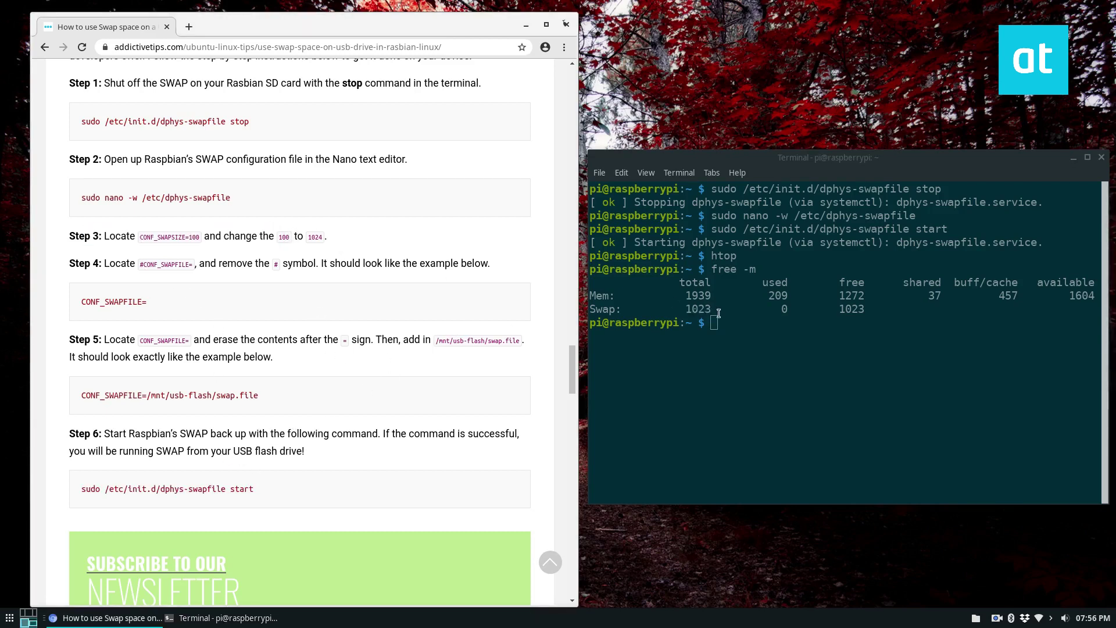
left_click(719, 314)
left_click_drag(686, 310, 708, 311)
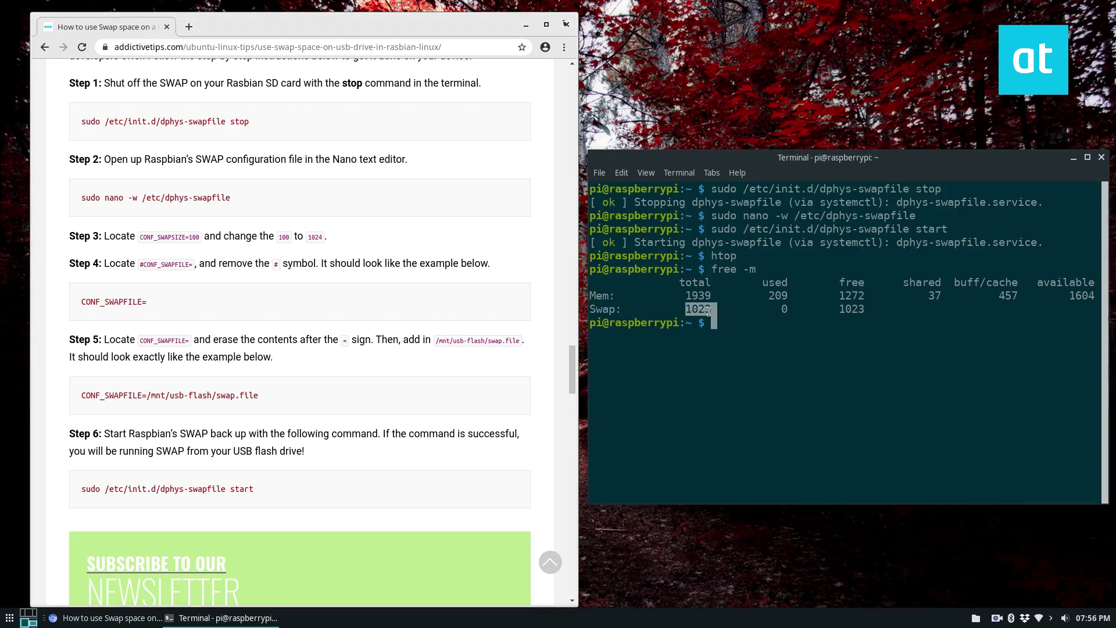
left_click_drag(328, 239, 311, 238)
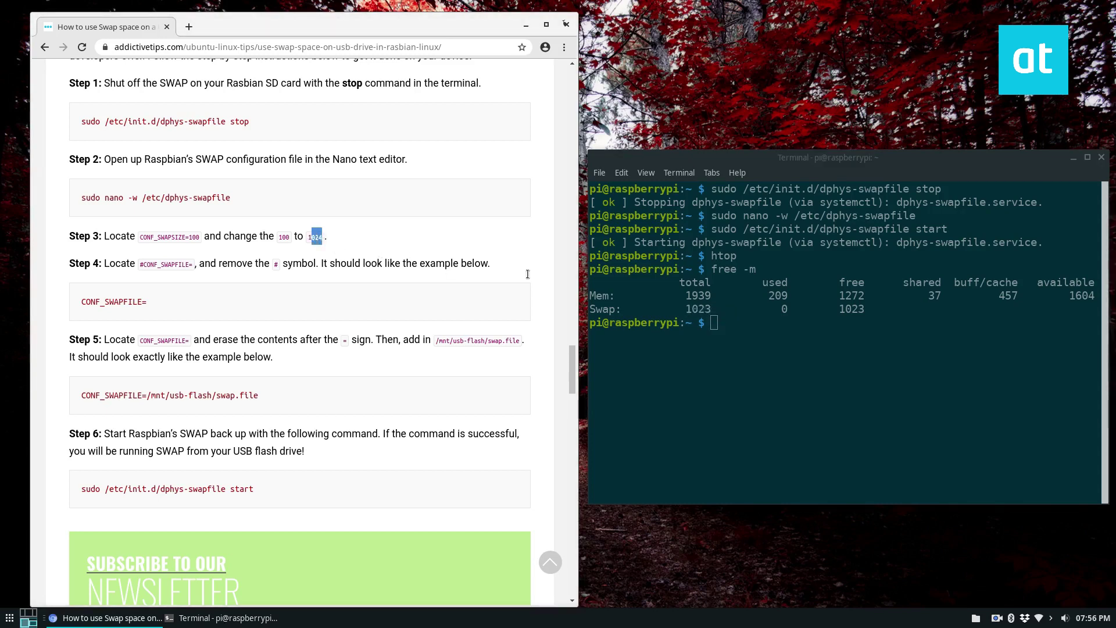
left_click(786, 329)
Reopen /etc/dphys-swapfile from history, confirm CONF_SWAPSIZE=1024, and exit without changes.
key("Up")
key("Up")
key("Up")
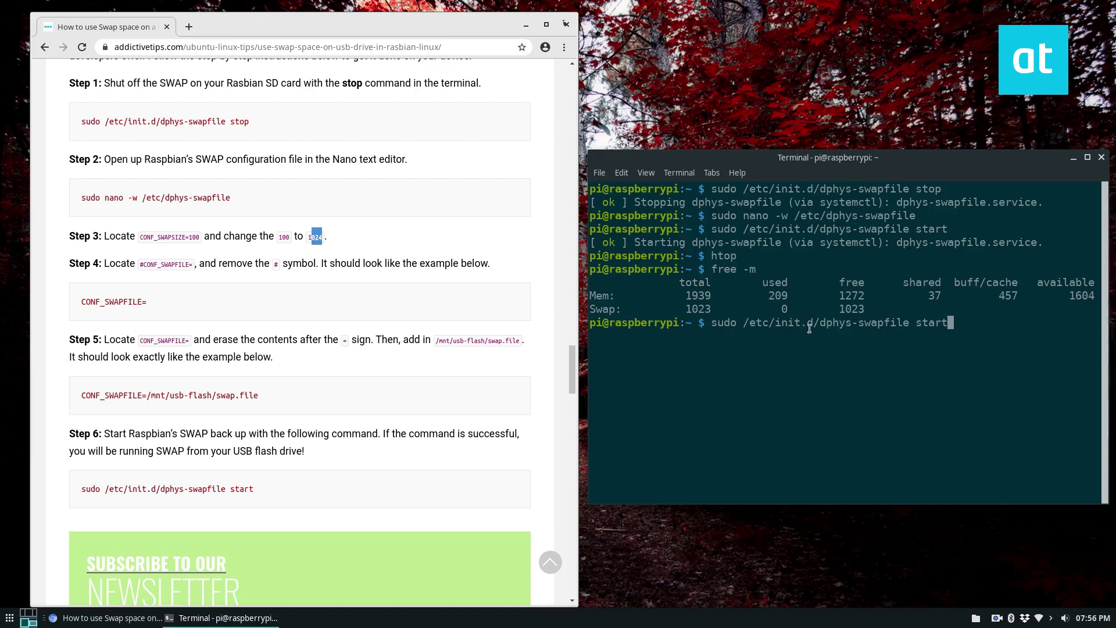
key("Up")
key("Return")
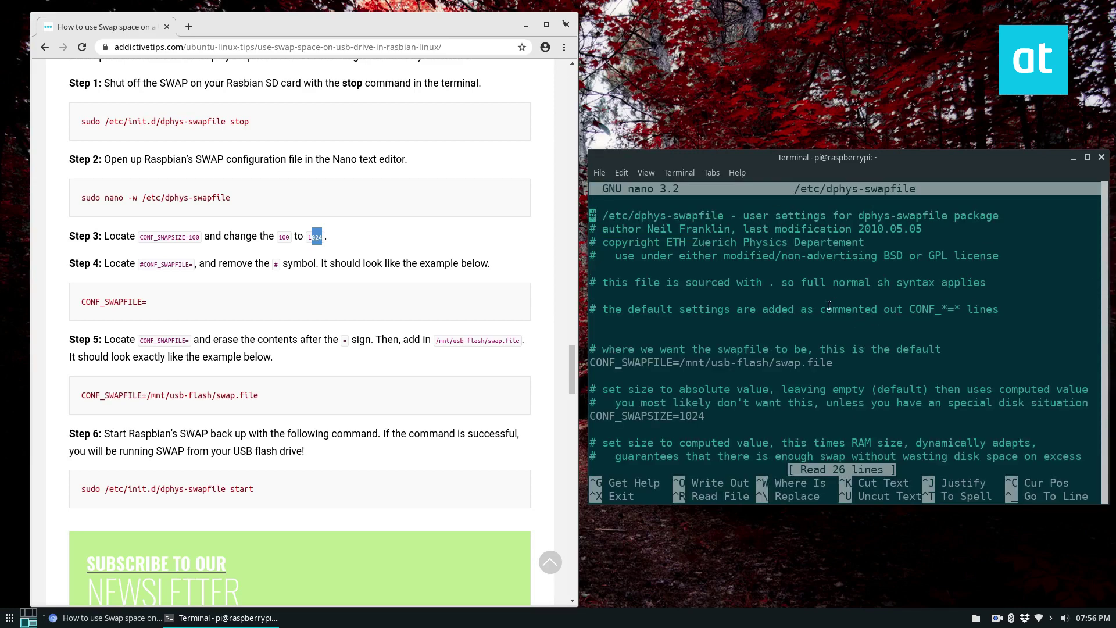
key("Down")
key("Down")
key("Down")
key("Down")
key("Down")
key("Down")
key("Down")
key("Down")
key("Down")
key("Down")
key("Down")
key("Down")
key("Down")
key("Down")
key("Down")
key("ctrl+x")
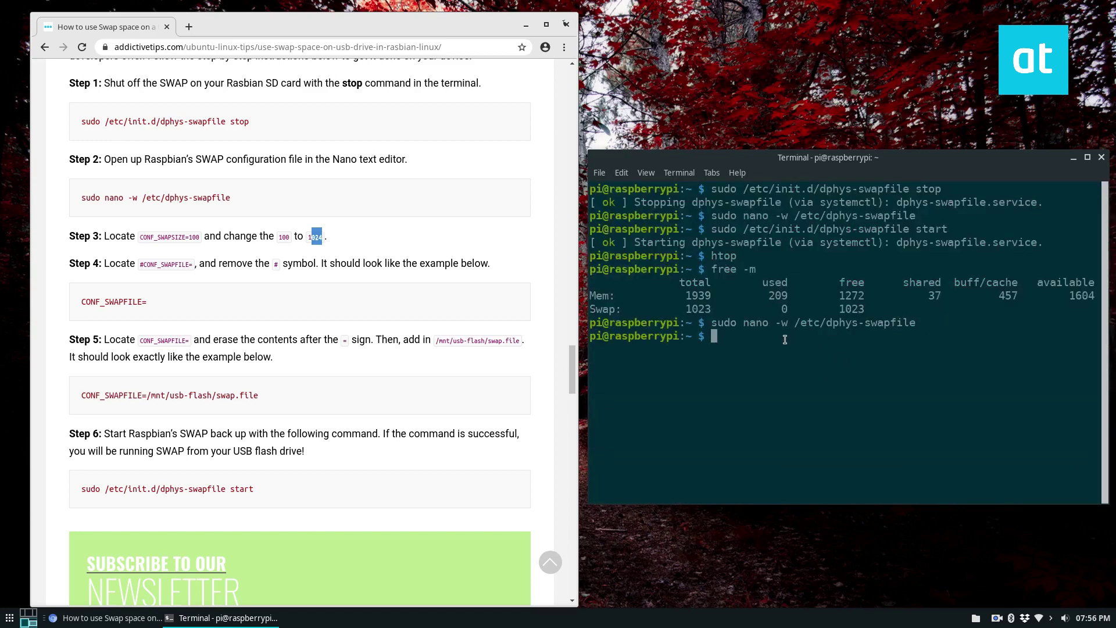
Run free -m again to check the 1023 MB swap total.
type("free -m")
key("Return")
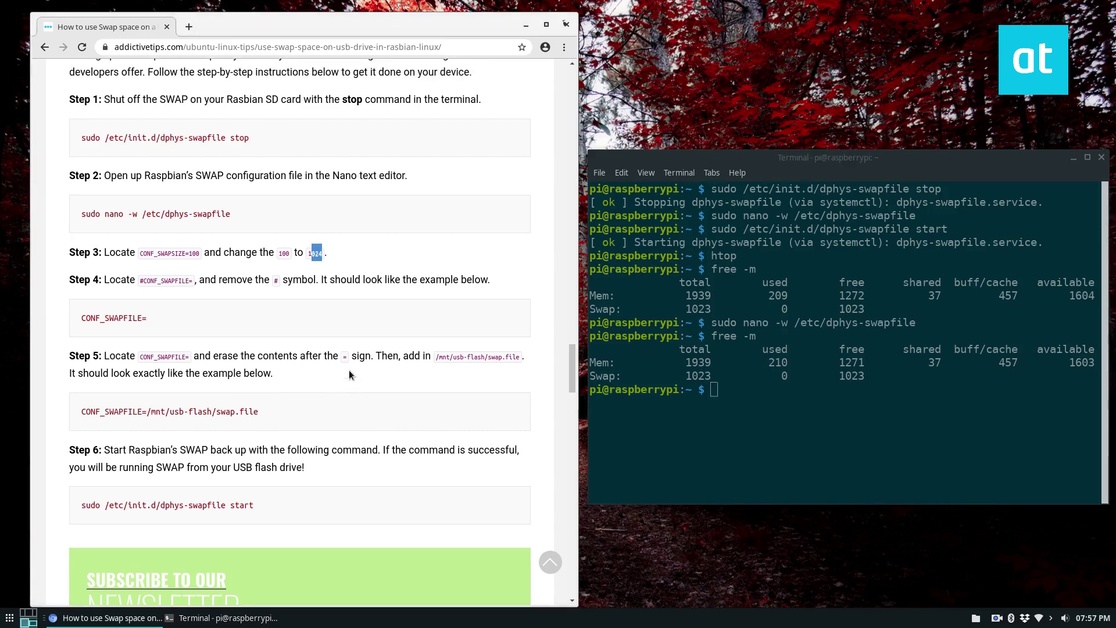
left_click(349, 370)
scroll(402, 351, "up", 6)
Scroll through the guide and move the terminal window up and to the left.
scroll(397, 355, "up", 9)
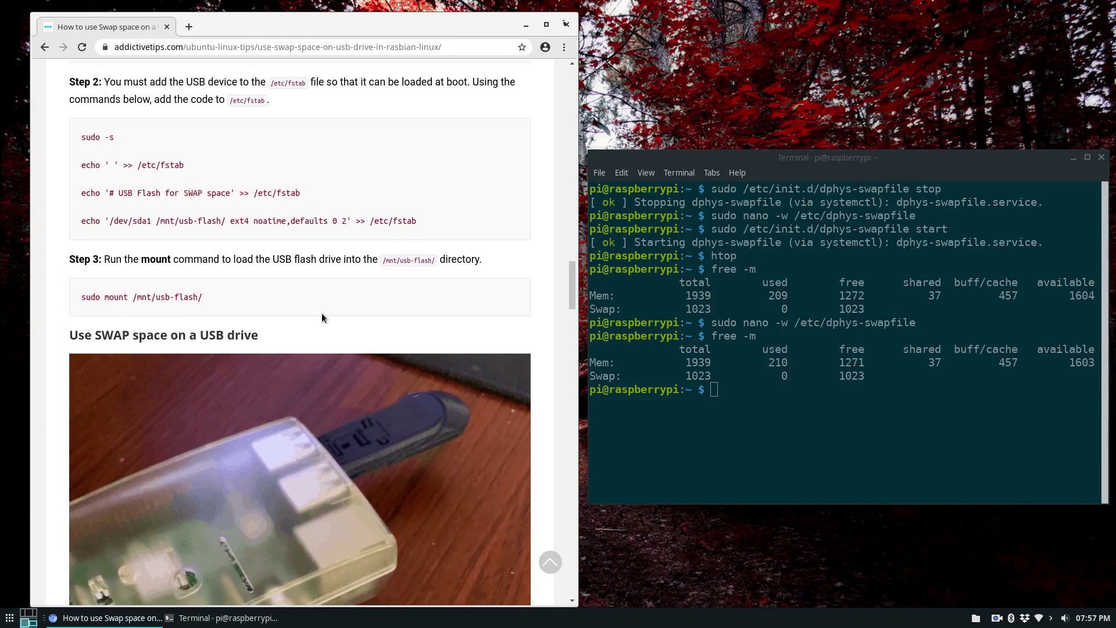
scroll(323, 313, "up", 3)
scroll(322, 312, "up", 3)
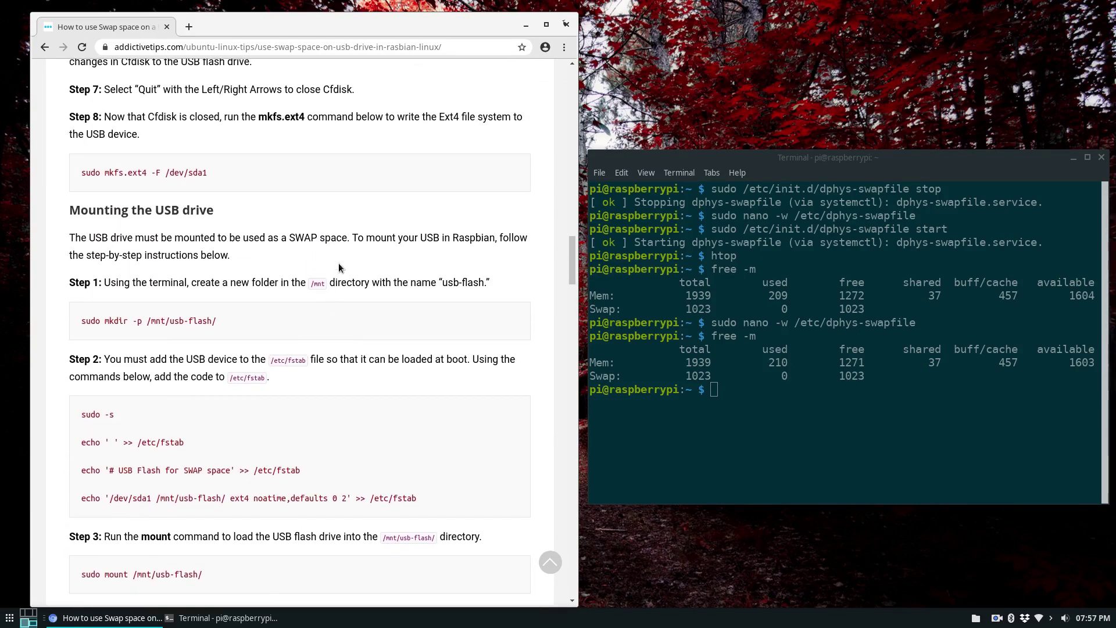
scroll(339, 264, "down", 4)
scroll(340, 267, "down", 12)
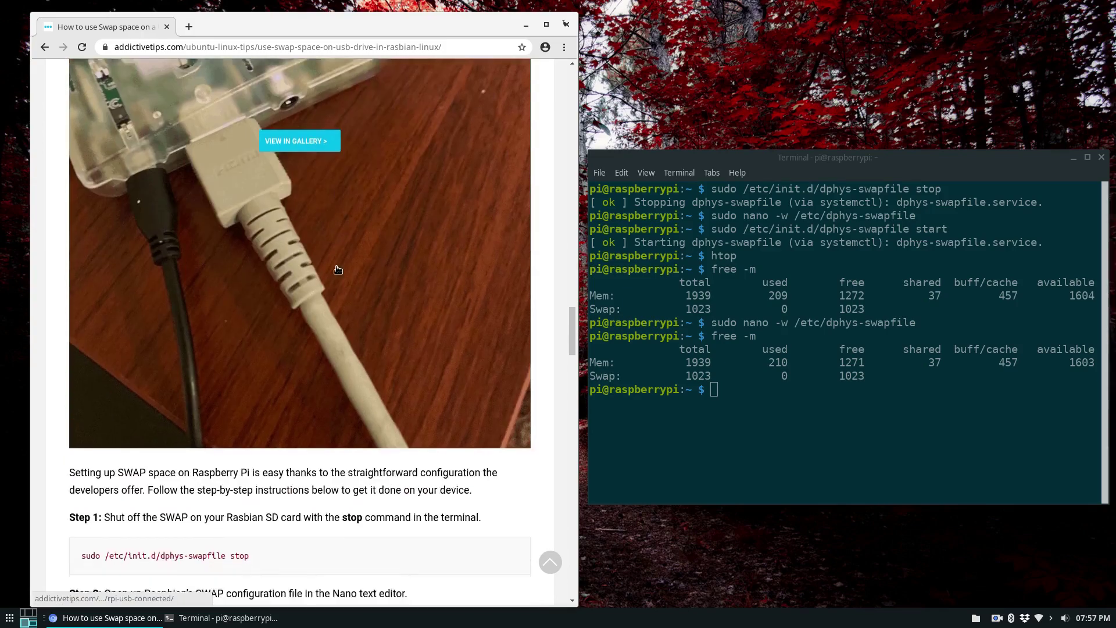
left_click_drag(646, 155, 603, 116)
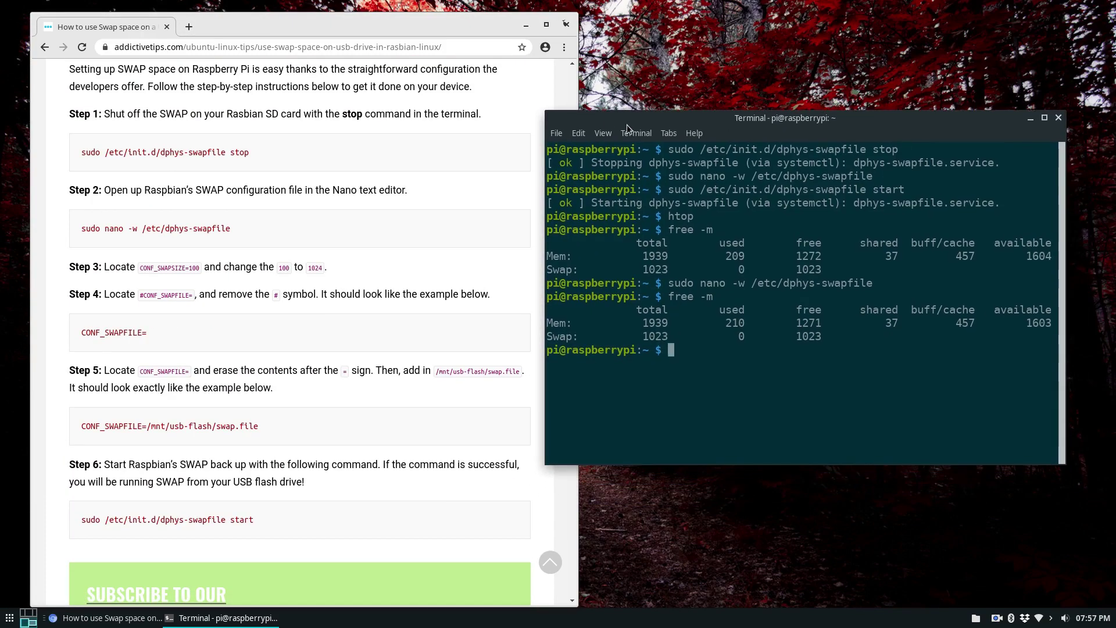